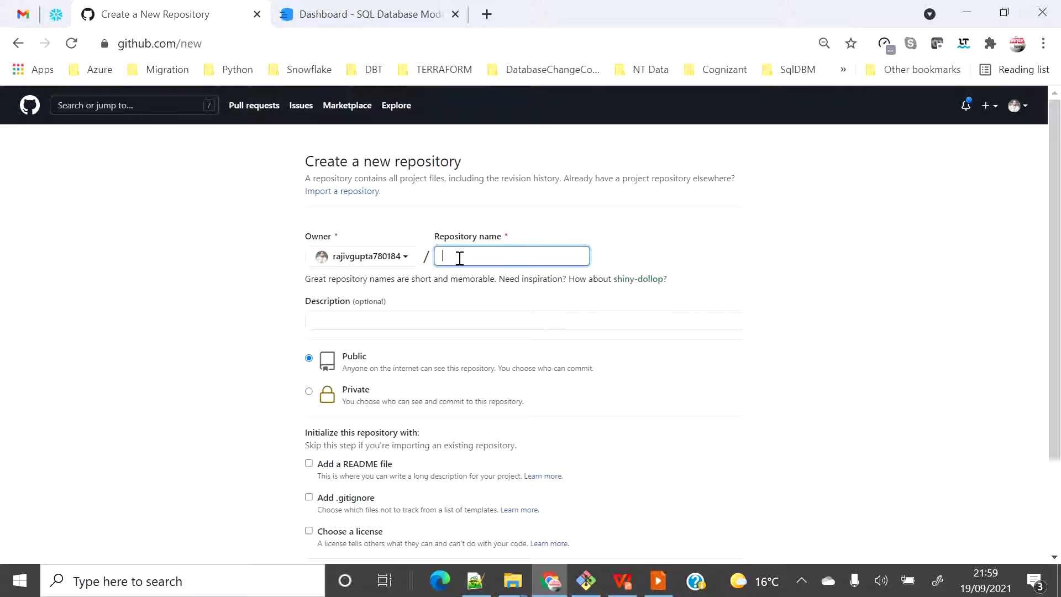
- Create a private GitHub repository named SqlDBM, initialized with a README file
key("BackSpace")
key("BackSpace")
type("SqlDBM")
left_click_drag(479, 256, 397, 258)
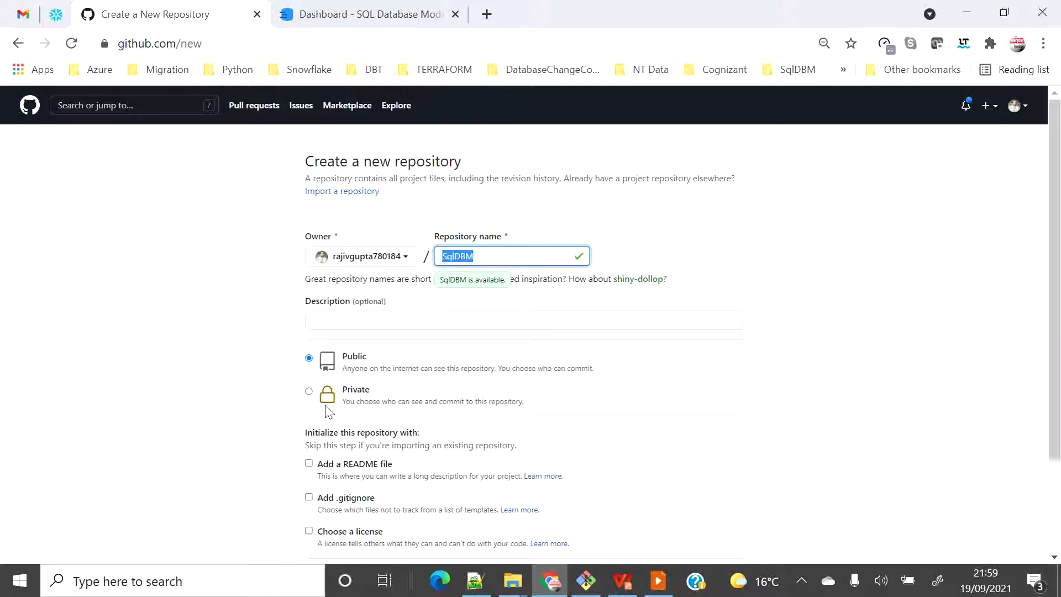
left_click(309, 391)
scroll(665, 422, "down", 2)
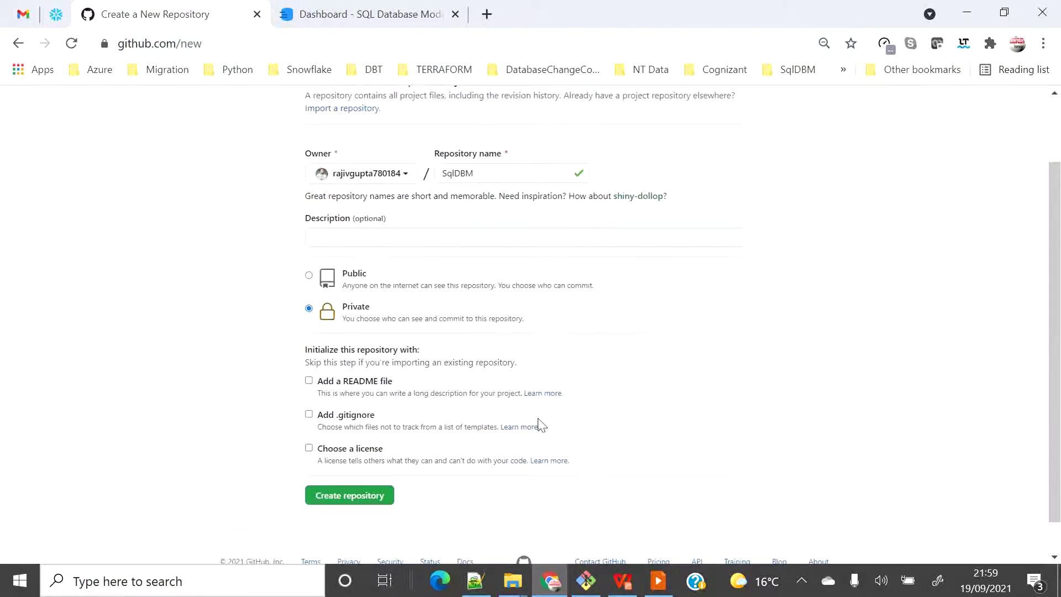
left_click(309, 381)
left_click(350, 519)
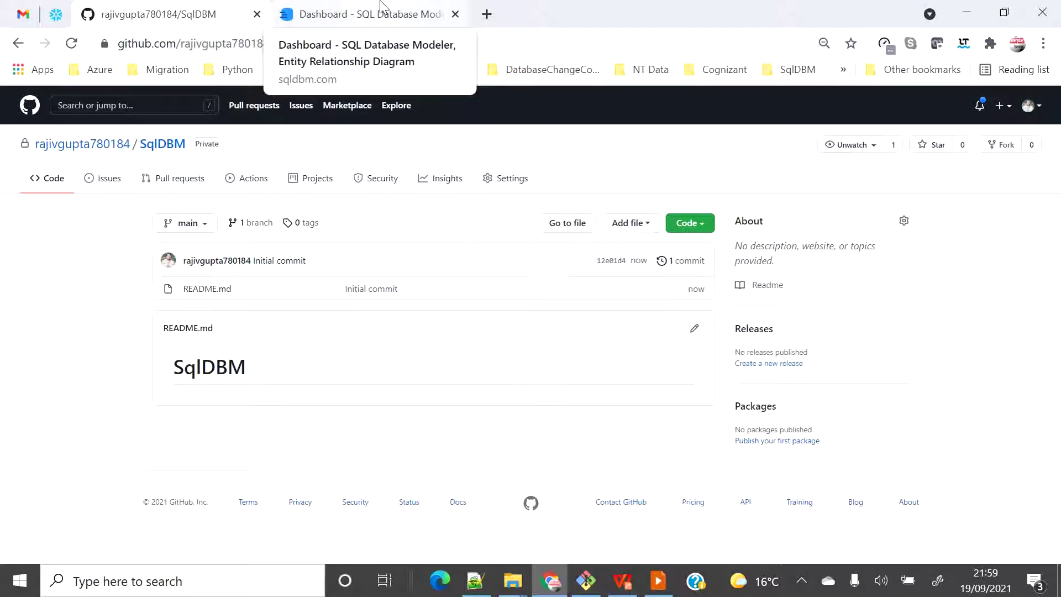
- Begin generating a new personal access token from the account's developer settings
left_click(1034, 107)
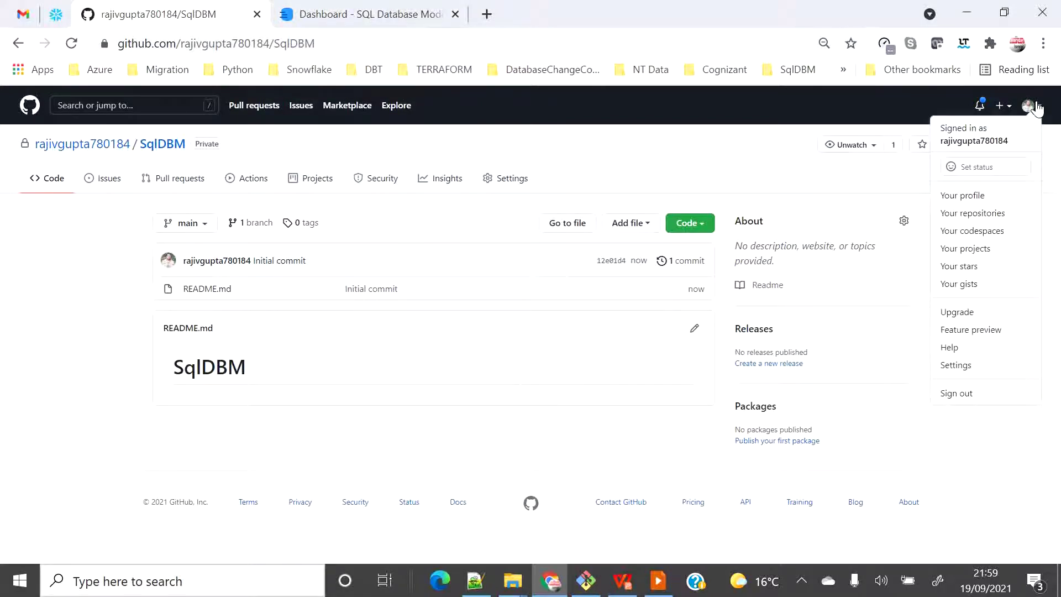
left_click(986, 366)
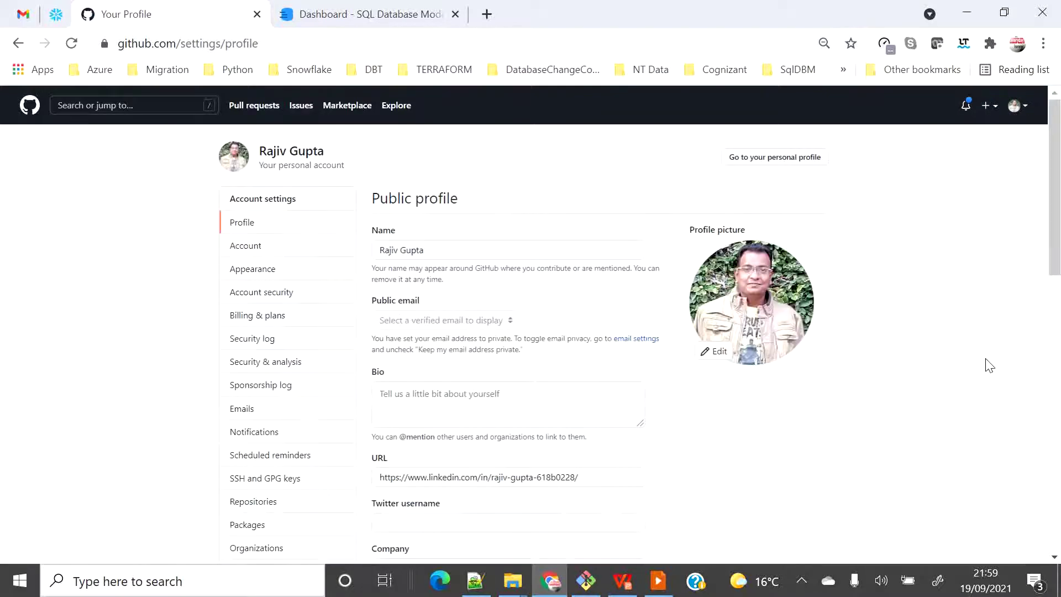
scroll(296, 340, "down", 4)
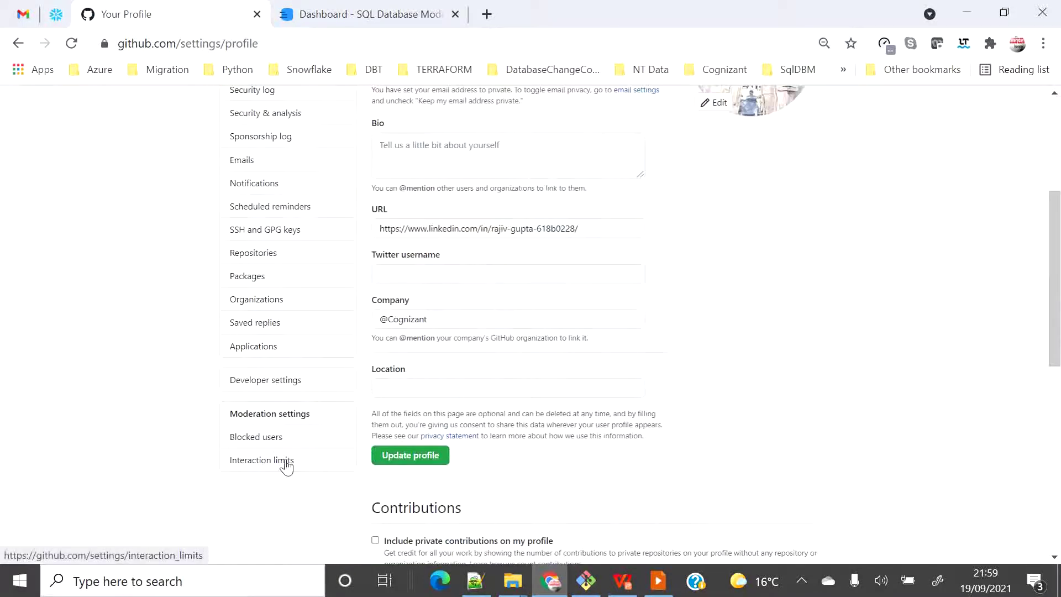
left_click(274, 381)
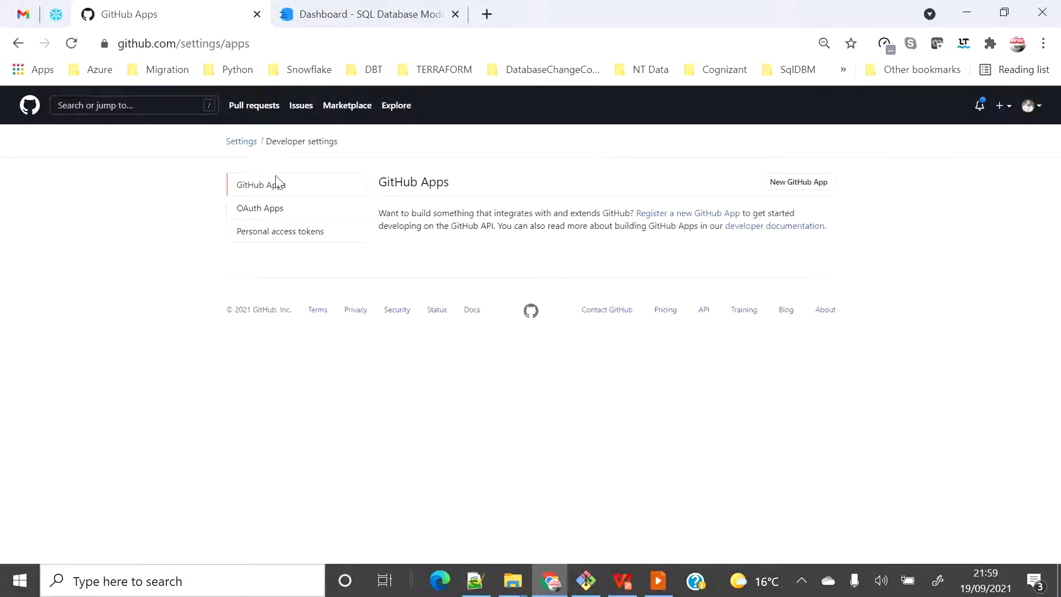
left_click(265, 236)
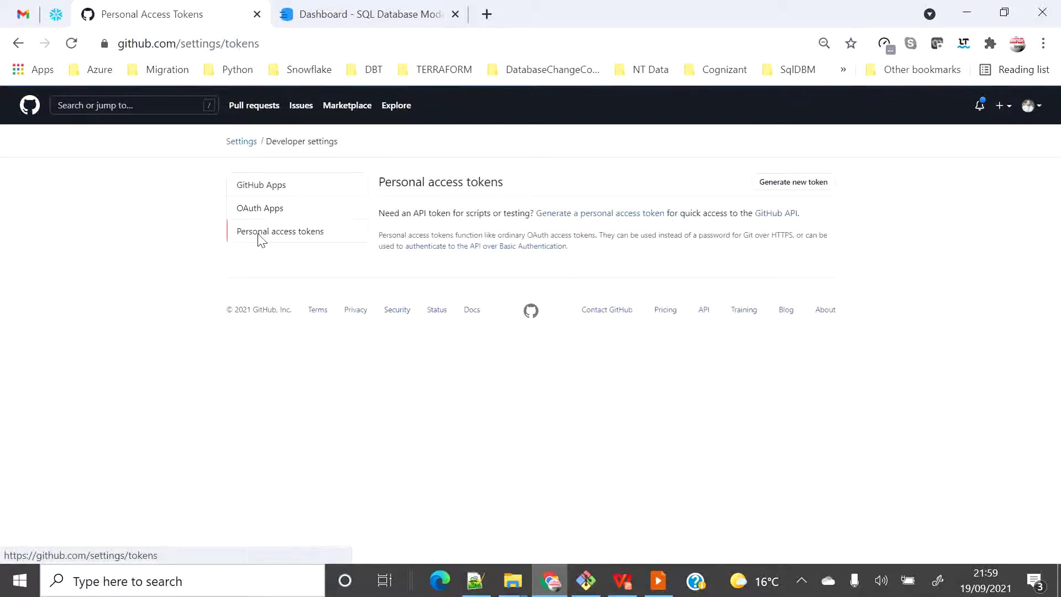
left_click(818, 190)
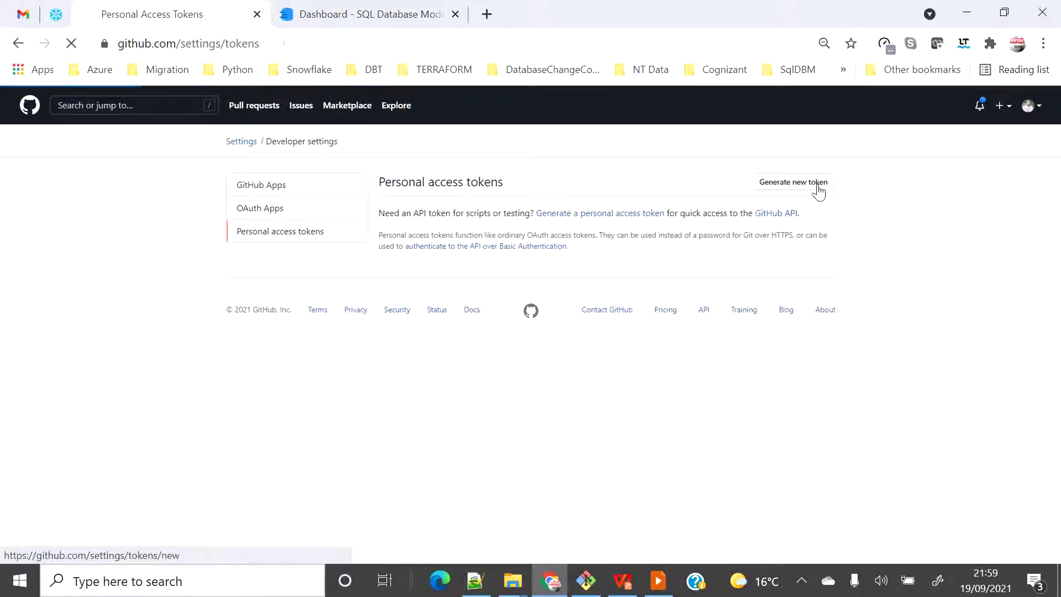
- Confirm access to the account with the saved account password
left_click(514, 221)
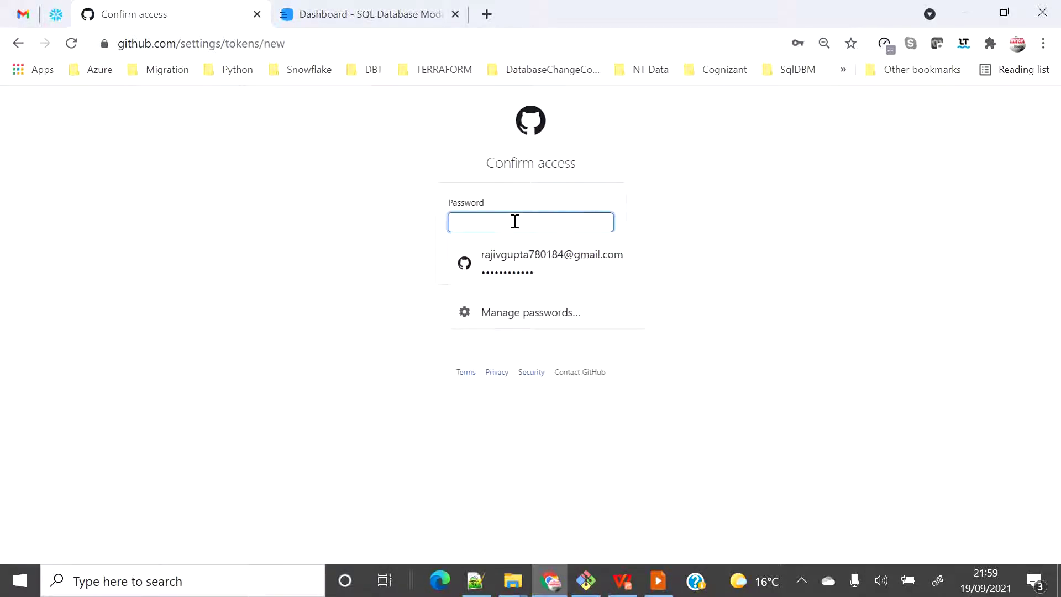
left_click(533, 260)
left_click(528, 264)
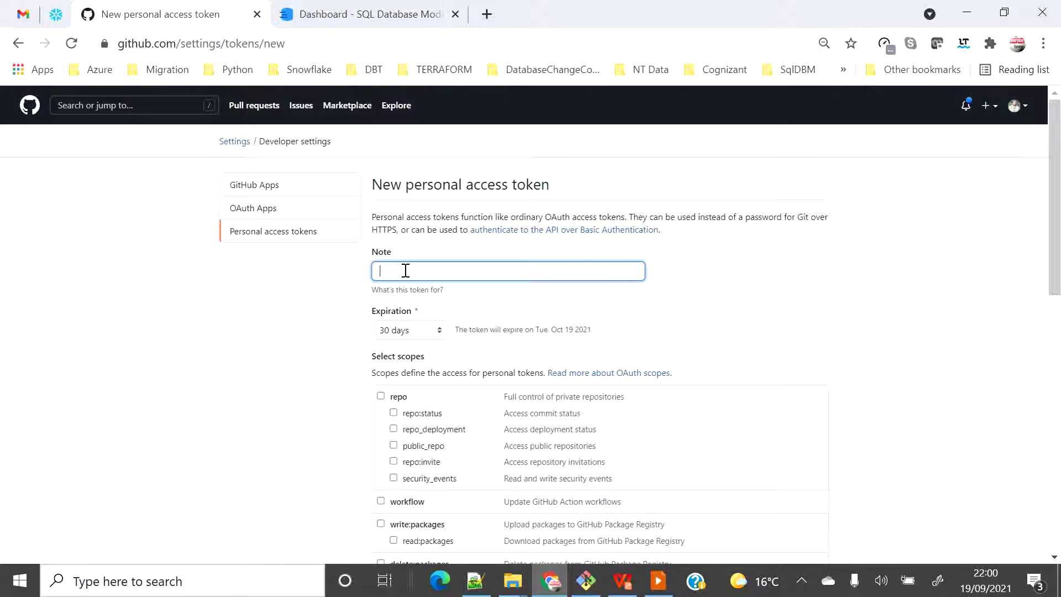
- Enter SqlDBM as the token's note and grant the repo, workflow, write:packages, admin:org and admin:public_key scopes
type("SqlDBM")
scroll(789, 313, "down", 3)
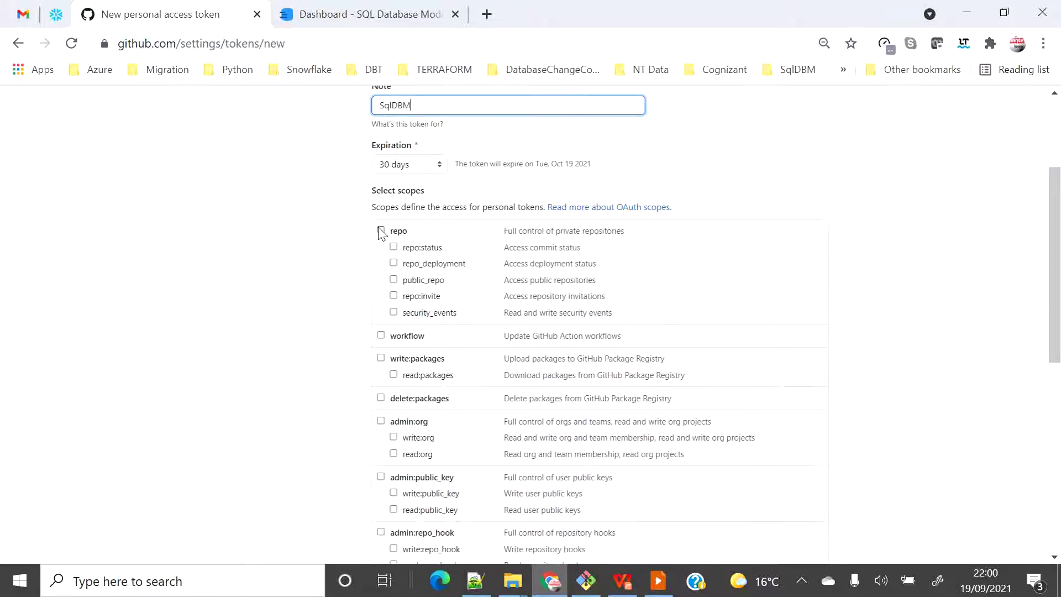
left_click(381, 230)
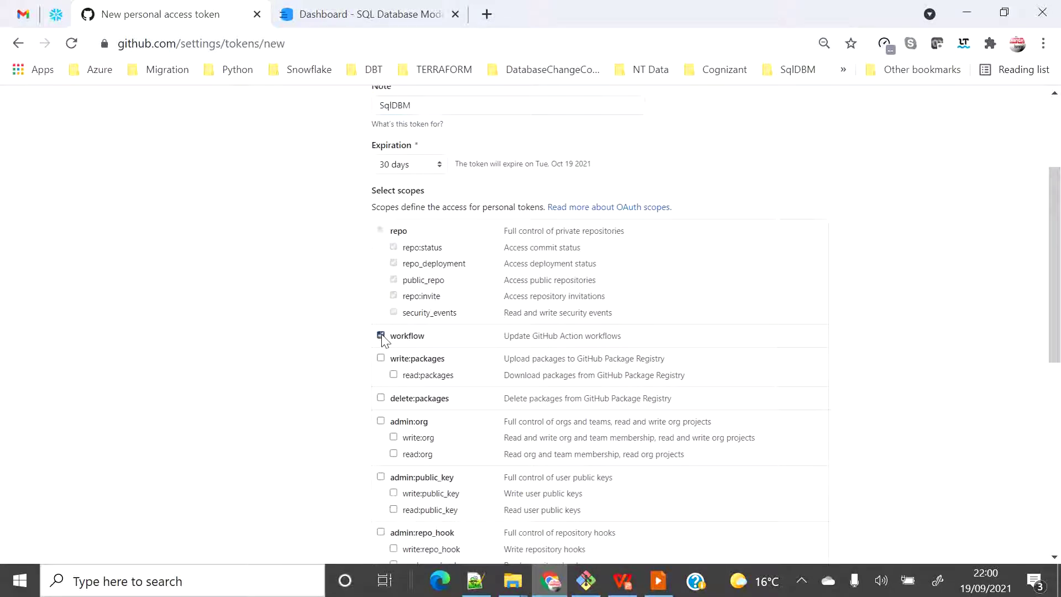
left_click(381, 358)
left_click(381, 398)
left_click(381, 421)
left_click(381, 476)
- Grant the token the admin:repo_hook, admin:org_hook, gist, notifications, user, write:discussion, admin:enterprise and admin:gpg_key scopes
scroll(417, 487, "down", 3)
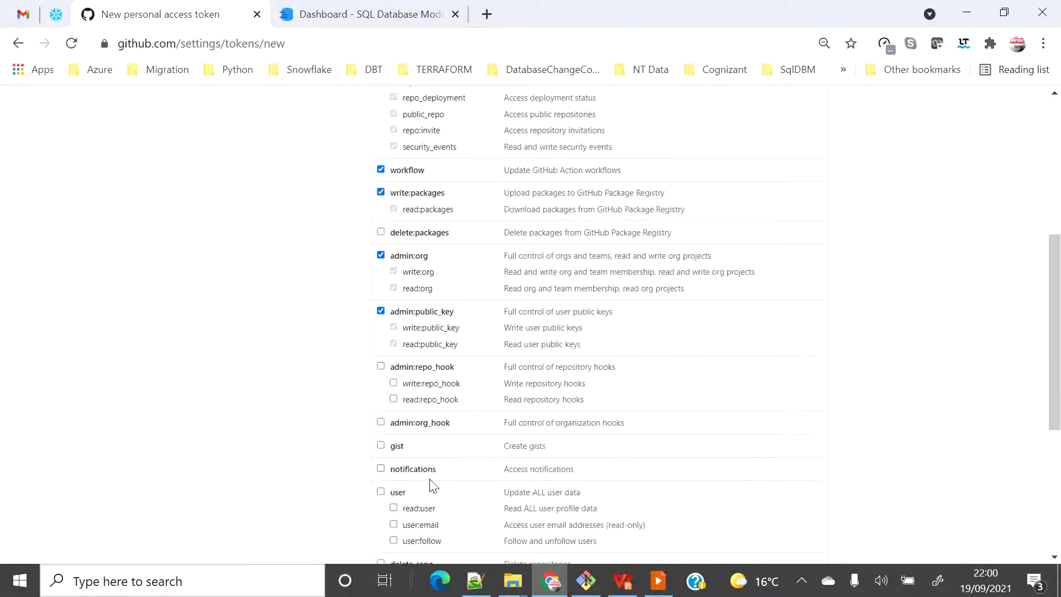
left_click(381, 366)
scroll(410, 366, "down", 2)
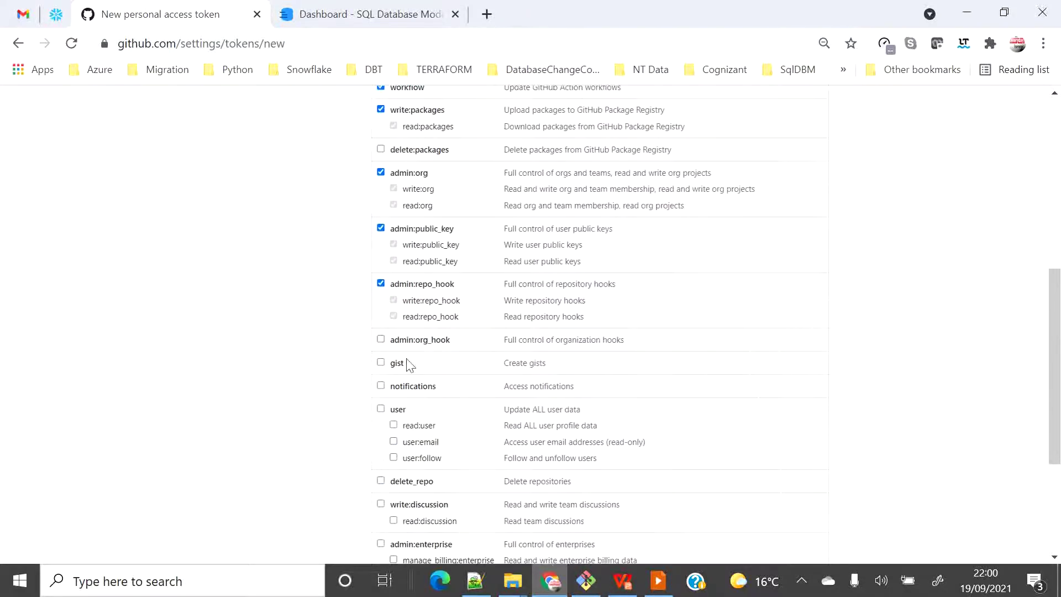
left_click(381, 339)
left_click(381, 362)
left_click(381, 385)
left_click(381, 409)
scroll(423, 423, "down", 3)
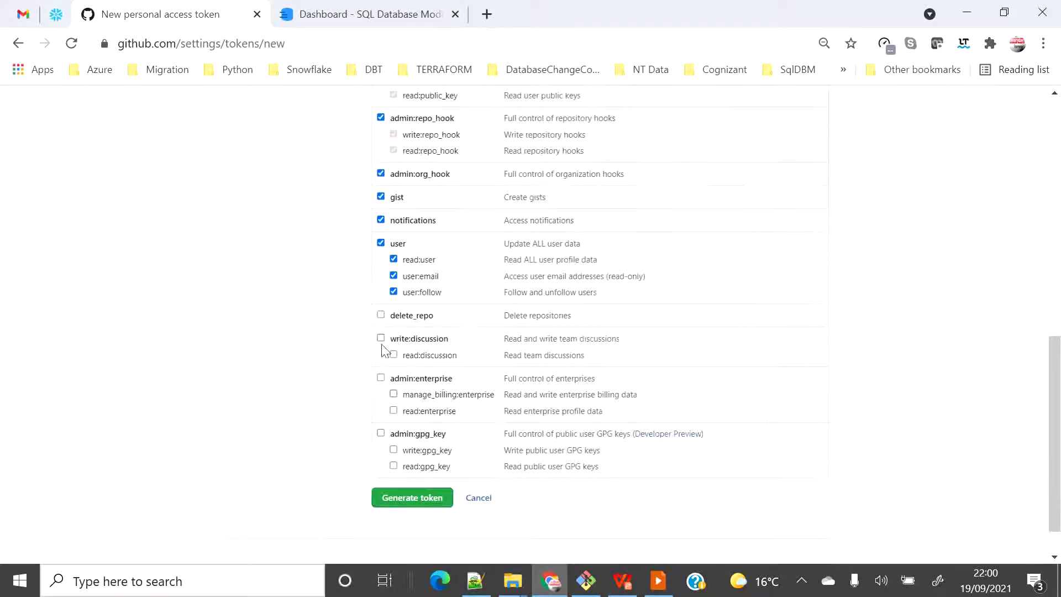
left_click(381, 338)
left_click(380, 378)
left_click(381, 433)
- Generate the personal access token with the 30-day expiration and copy it to the clipboard
scroll(486, 344, "up", 1)
scroll(489, 345, "up", 8)
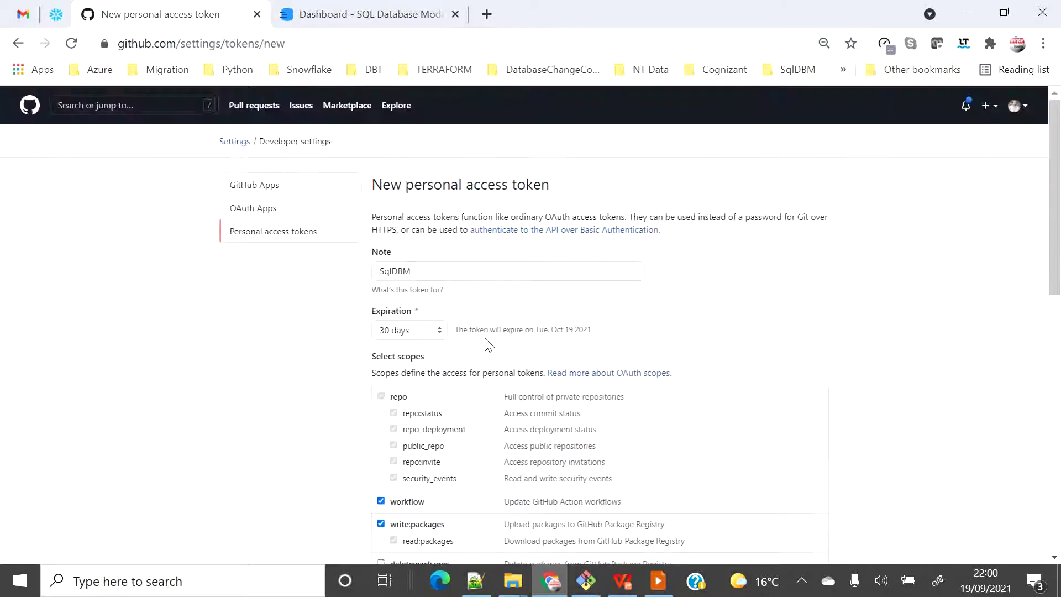
scroll(489, 345, "down", 15)
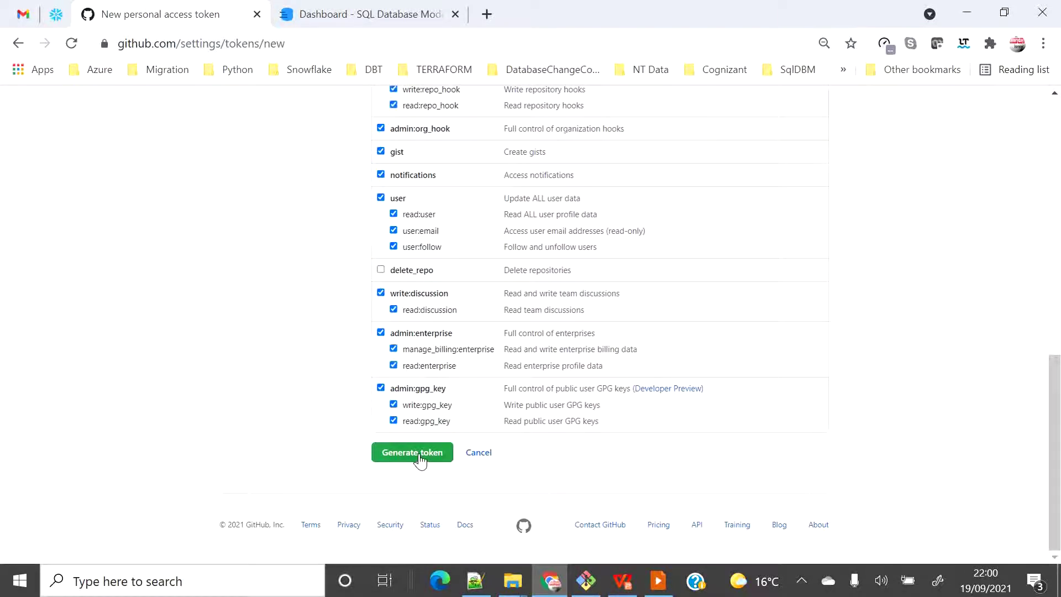
left_click(419, 456)
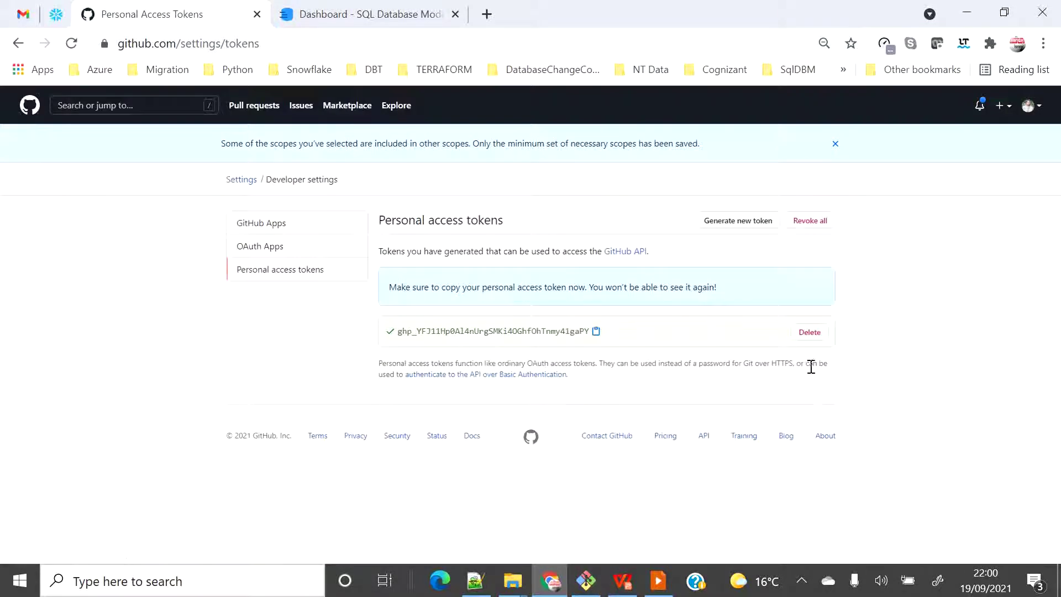
left_click(596, 332)
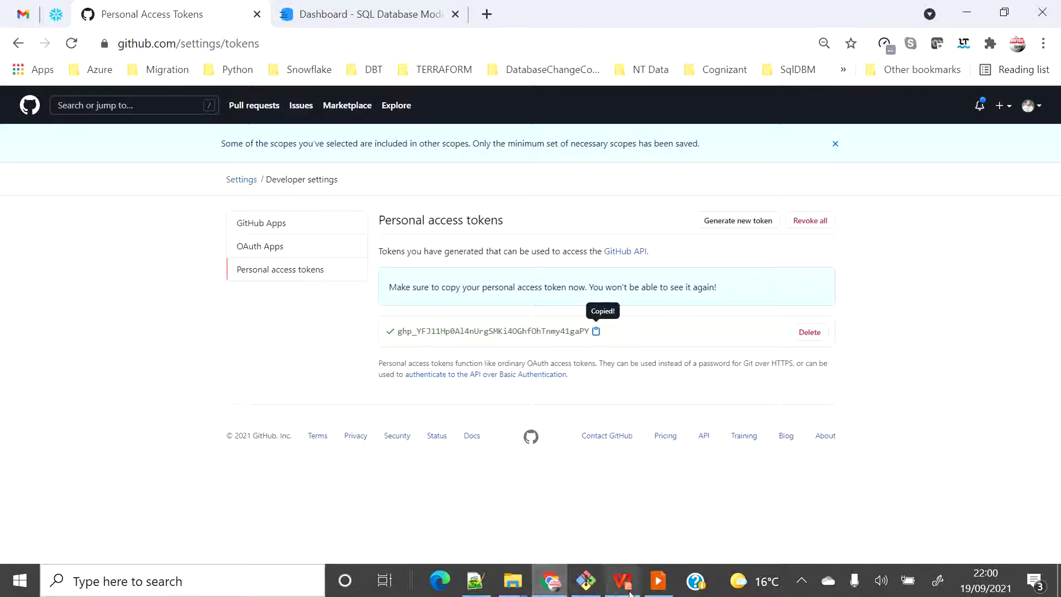
- Switch to Notepad++ and paste the personal access token into a new blank file
left_click(475, 592)
double_click(977, 71)
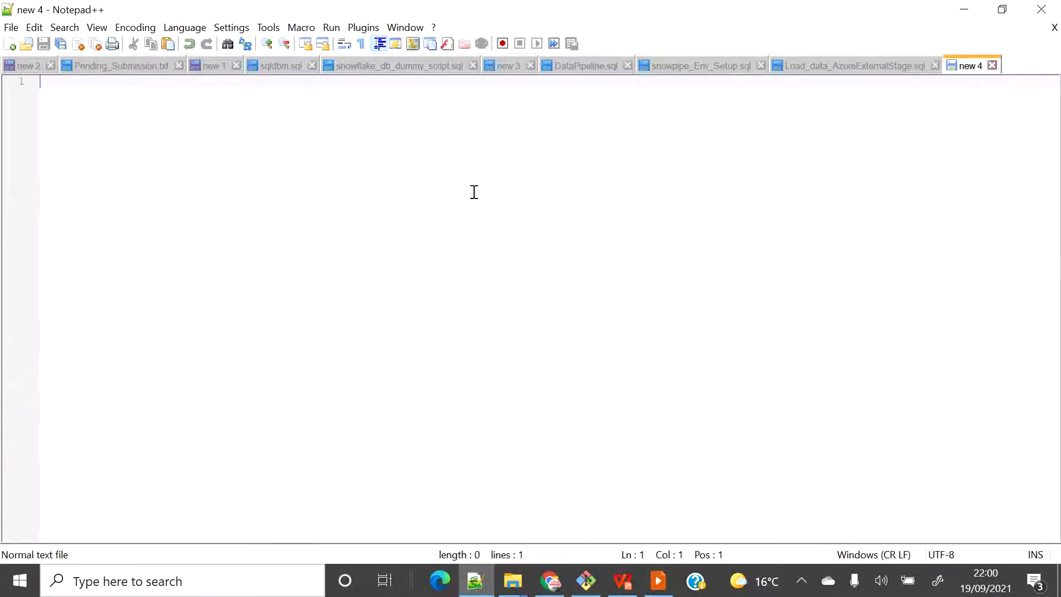
key("ctrl+v")
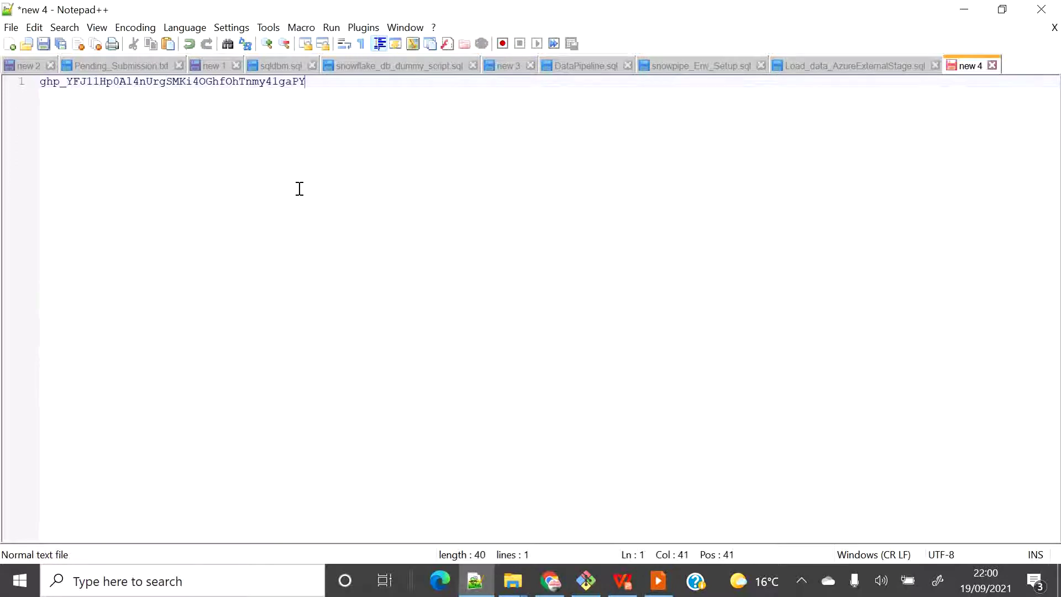
- Switch to SqlDBM in the browser and create a new blank project with Snowflake as the database type
left_click(553, 503)
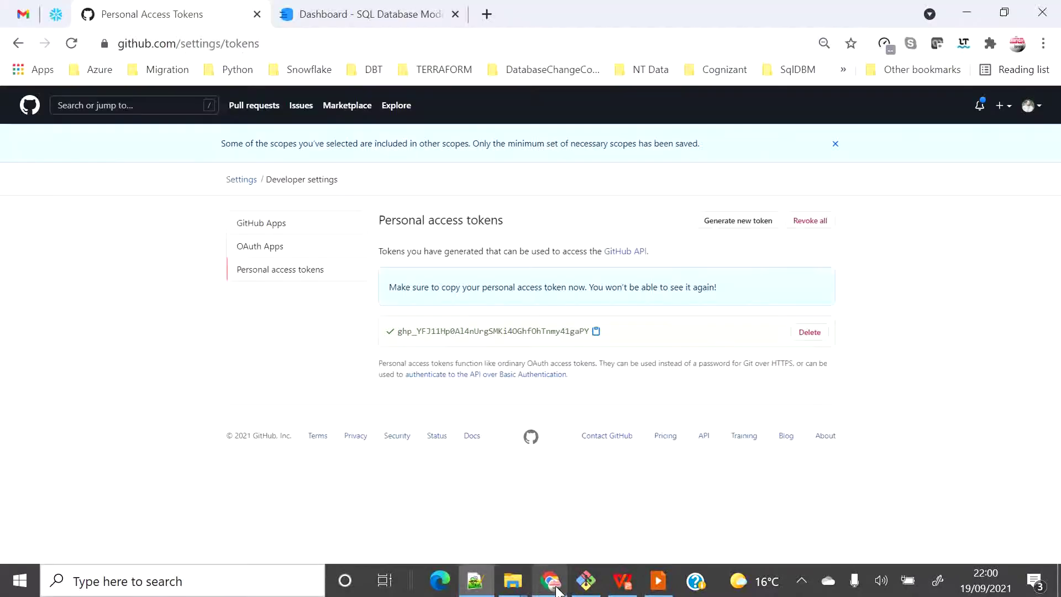
left_click(381, 11)
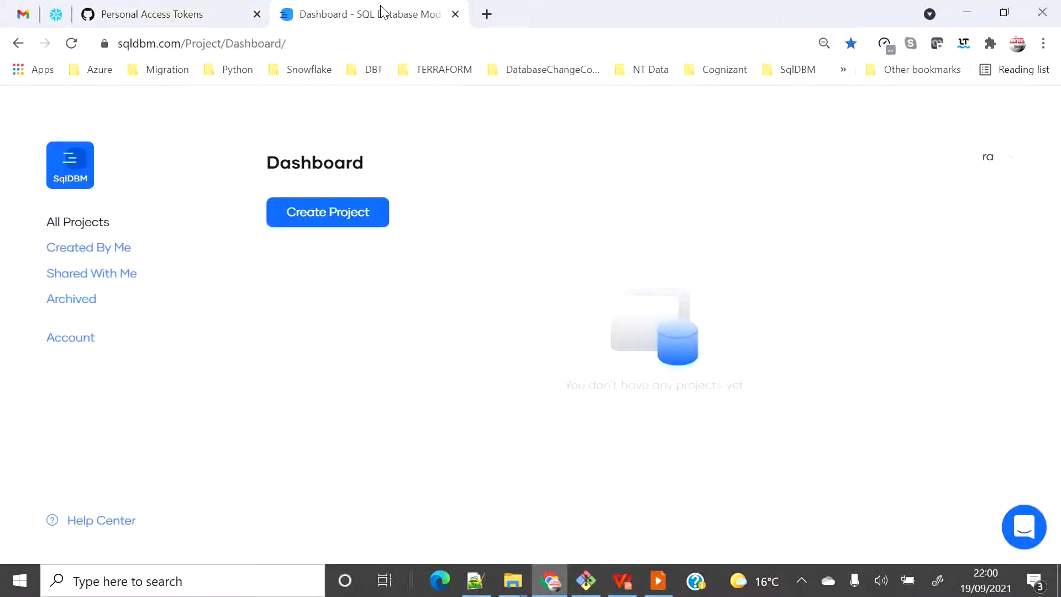
left_click(332, 217)
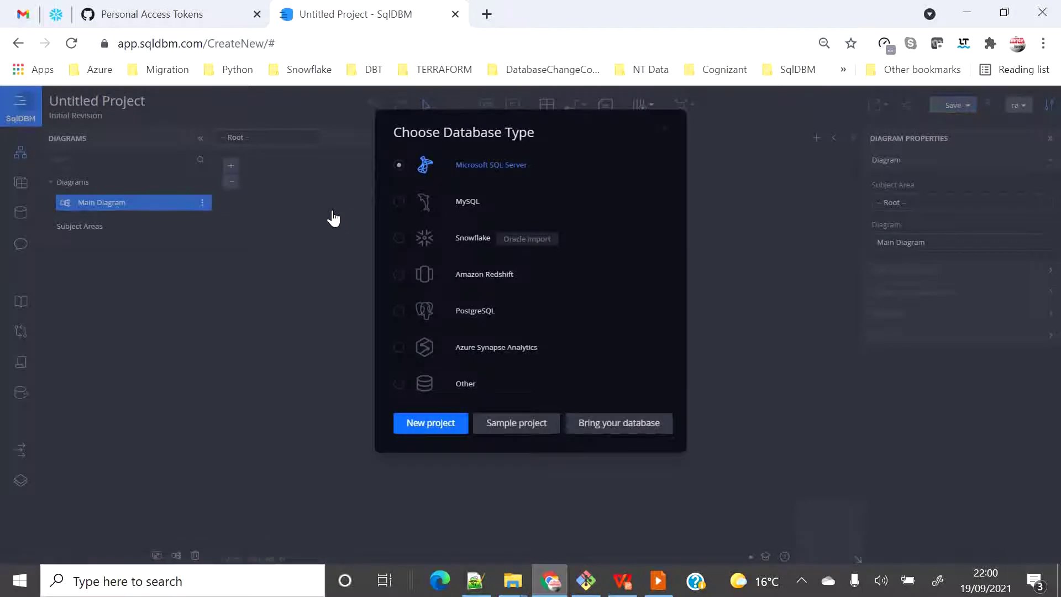
left_click(399, 240)
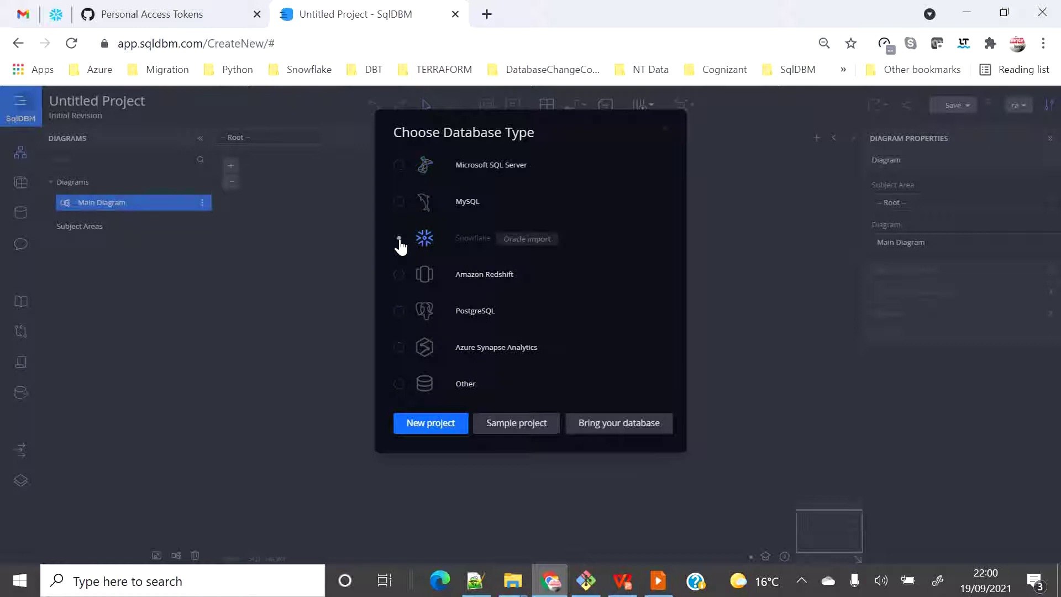
left_click(432, 426)
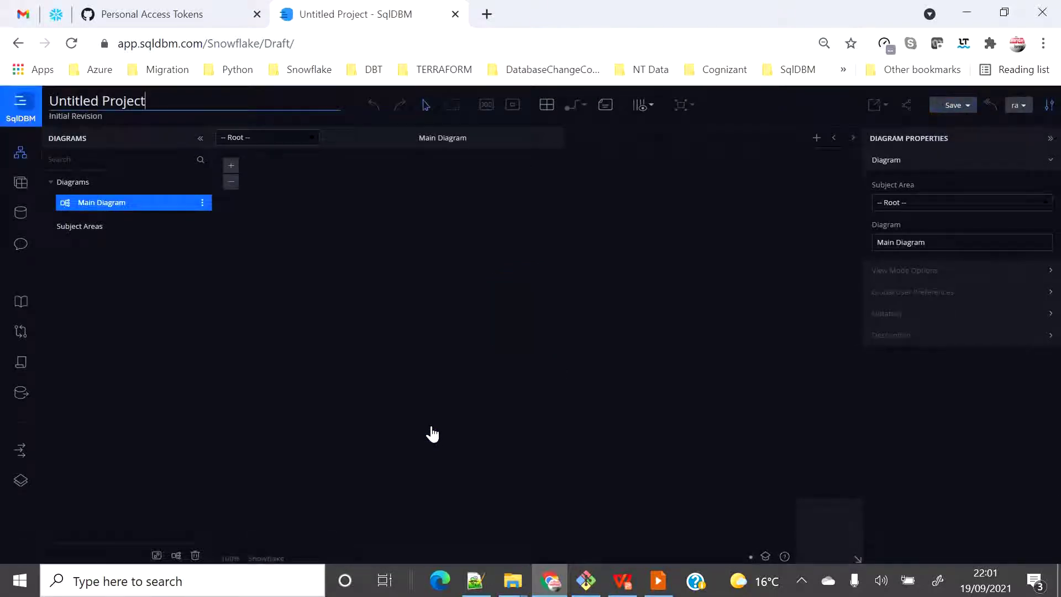
- Rename the project as GitHub_Integration and save it under that name
left_click_drag(170, 102, 47, 105)
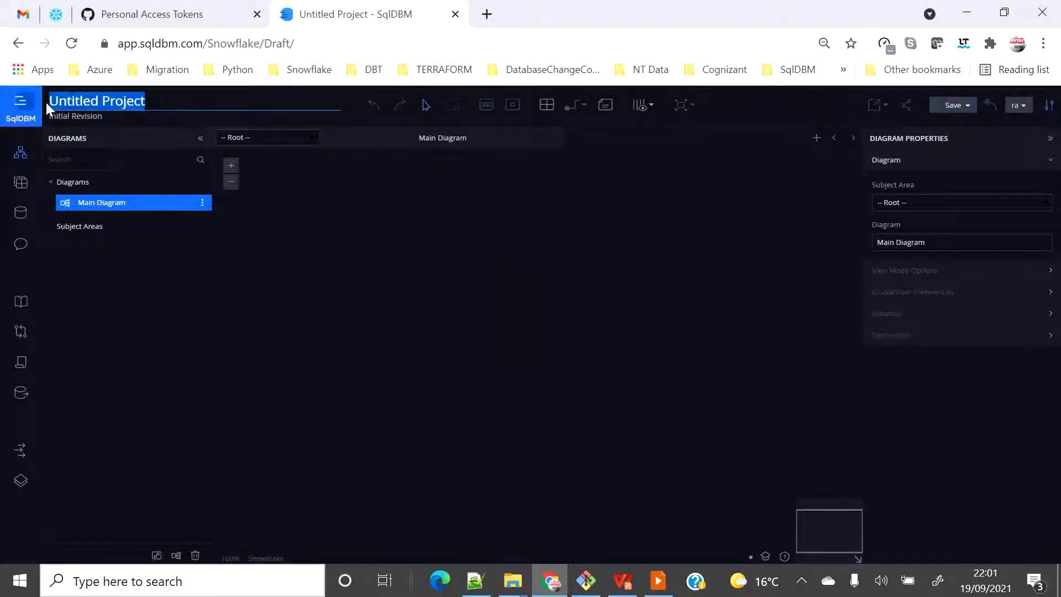
type("Git")
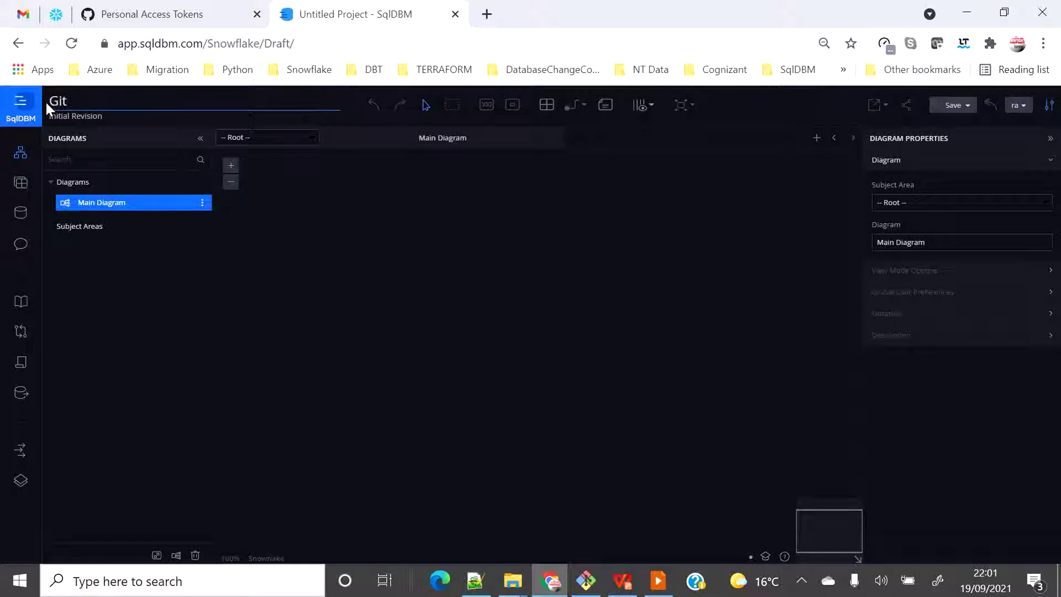
type("Hub_Integration")
left_click(465, 261)
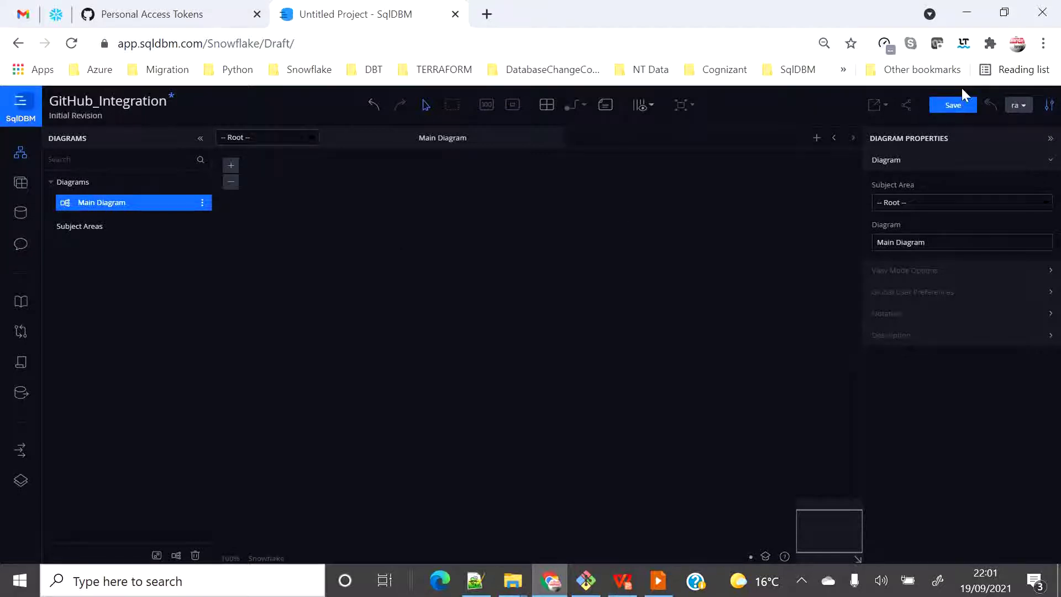
left_click(949, 106)
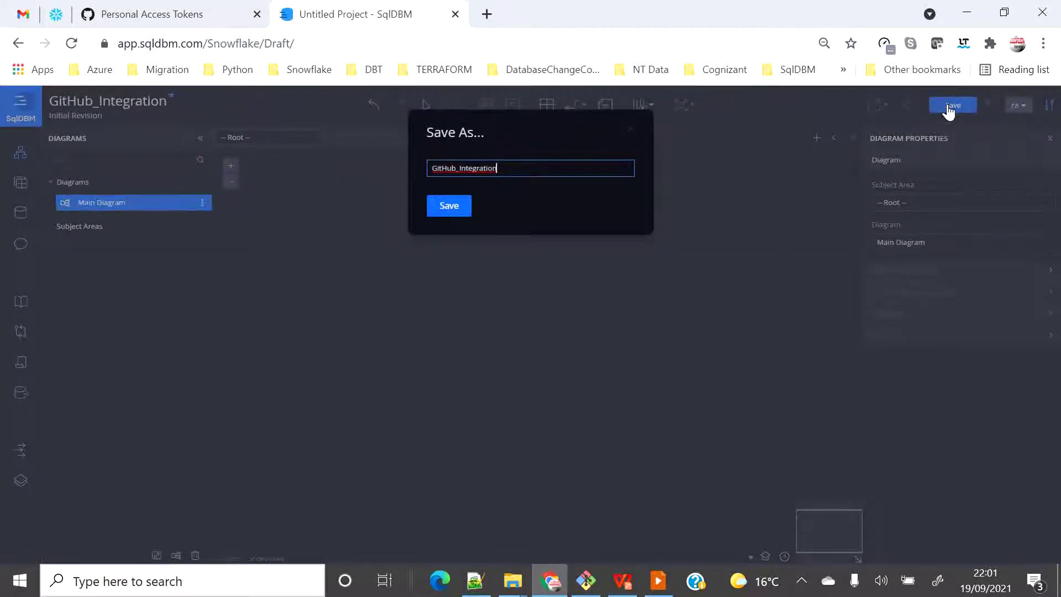
left_click(459, 205)
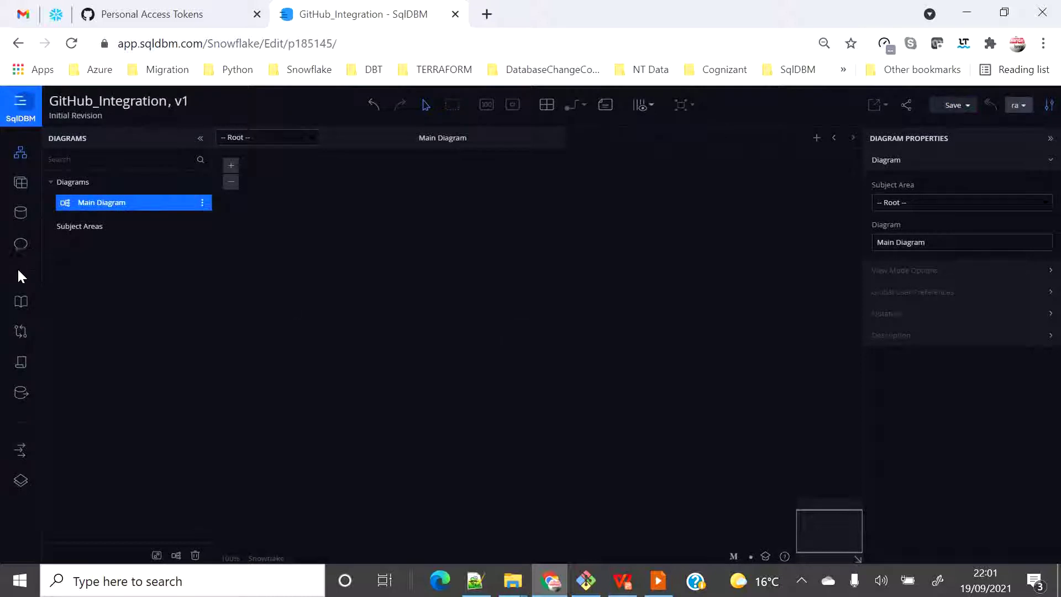
- Return to the SqlDBM project dashboard and open the account page
left_click(22, 113)
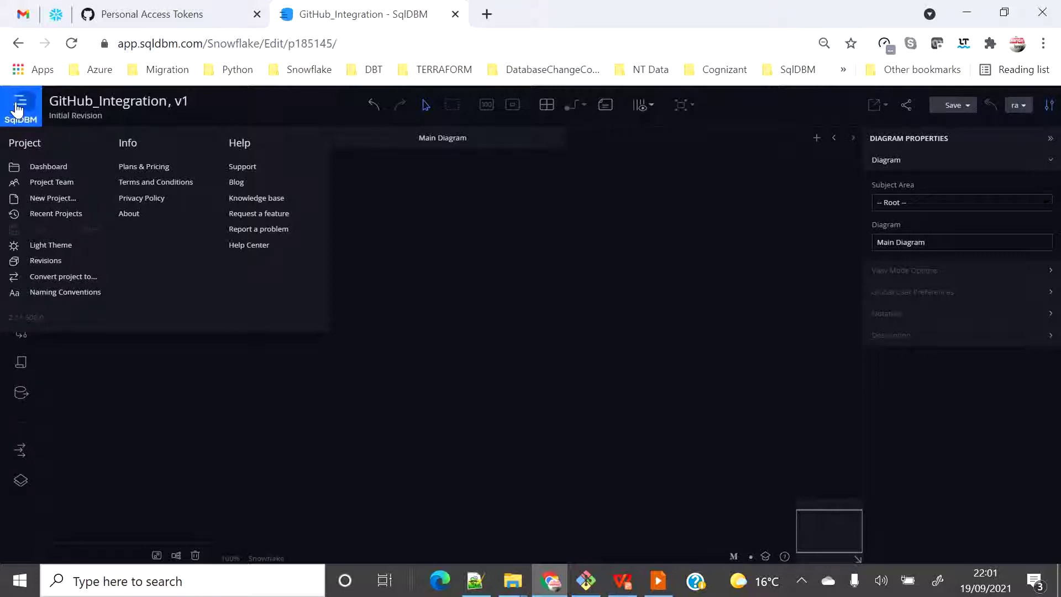
left_click(46, 167)
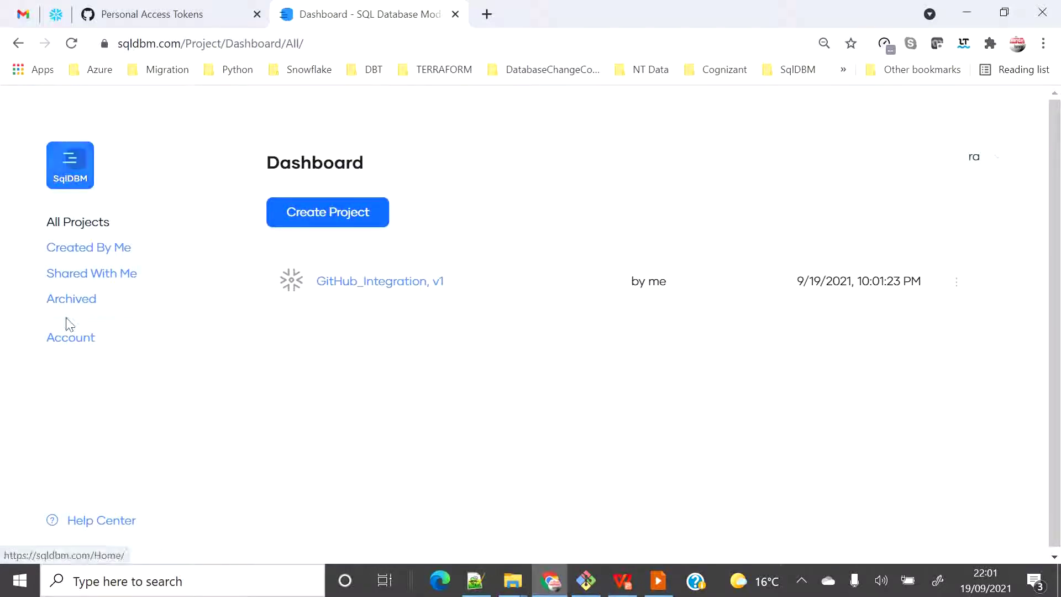
left_click(72, 343)
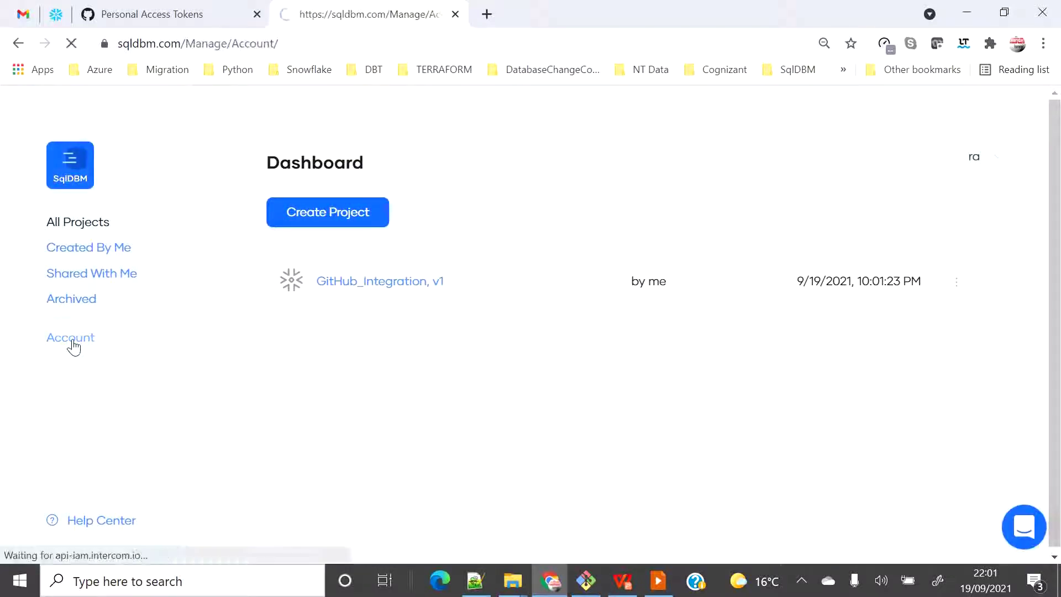
- On the account's Integrations page, choose GitHub and paste the personal access token into its token field
left_click(77, 332)
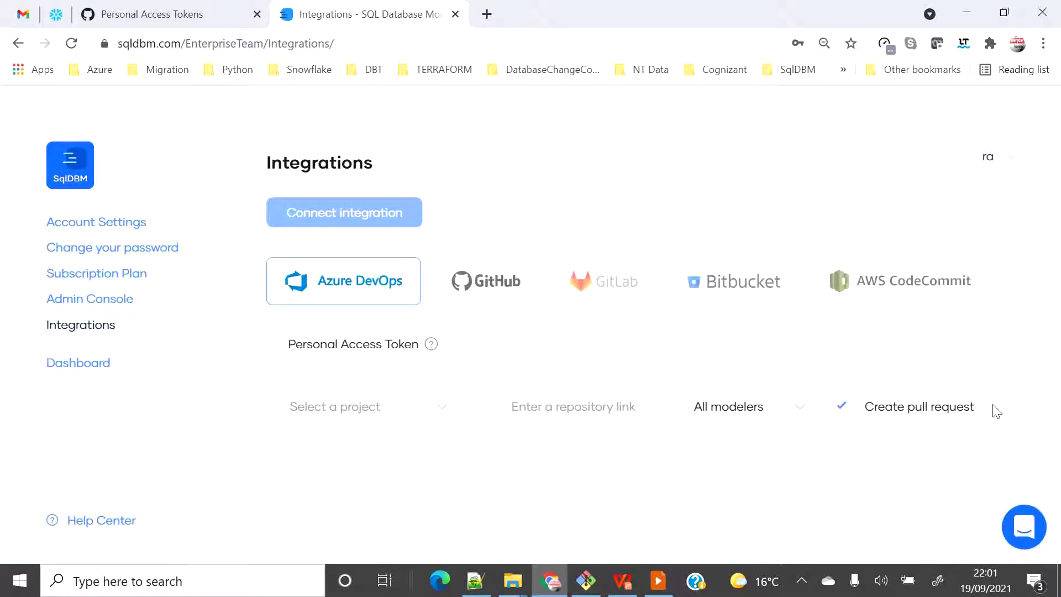
left_click(493, 283)
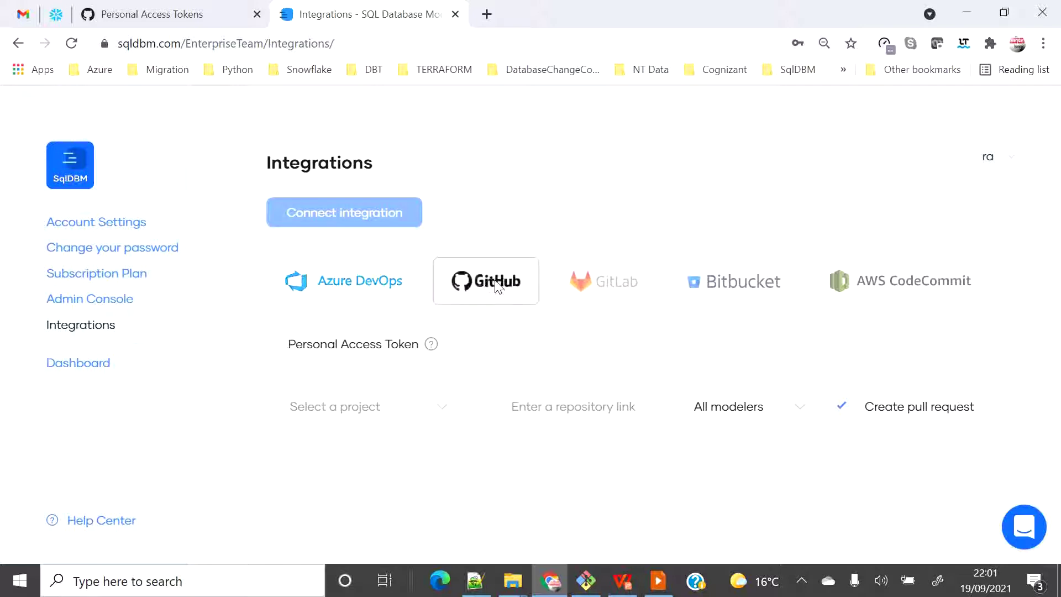
left_click(514, 349)
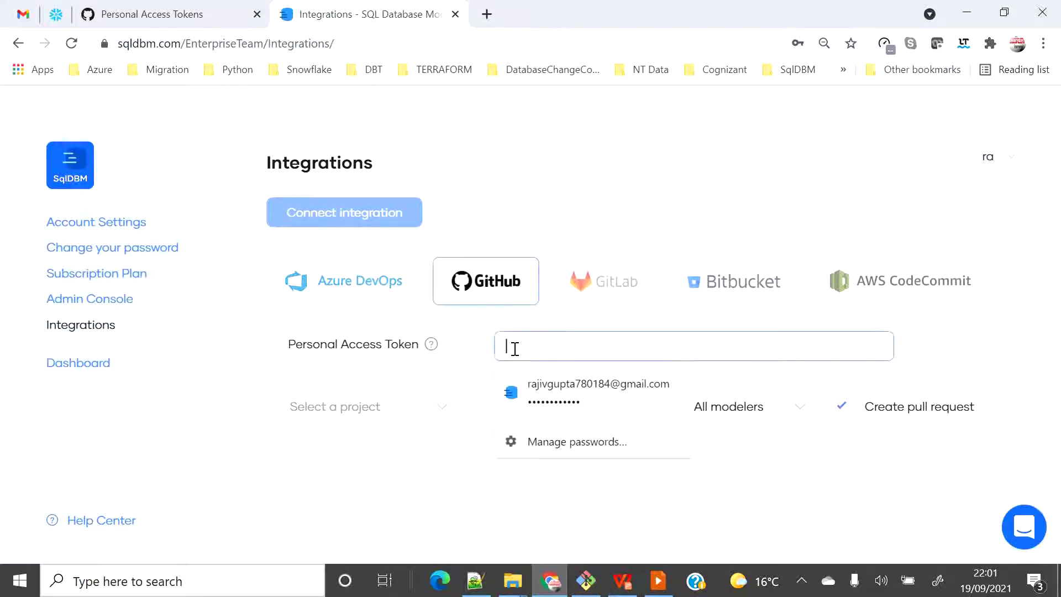
key("ctrl+v")
left_click(424, 464)
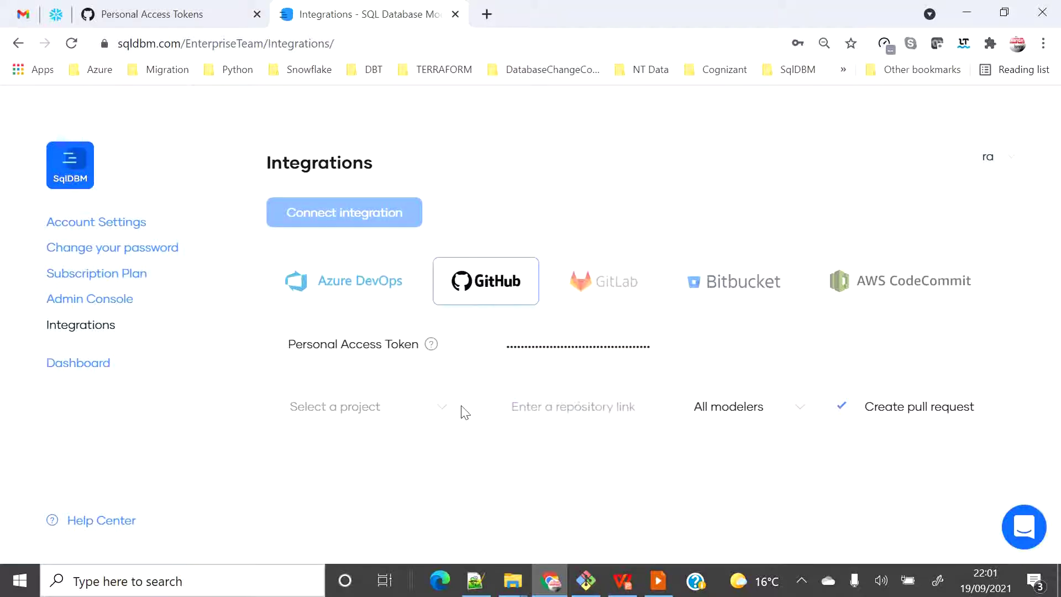
- Select GitHub_Integration as the project for the GitHub integration
left_click(443, 406)
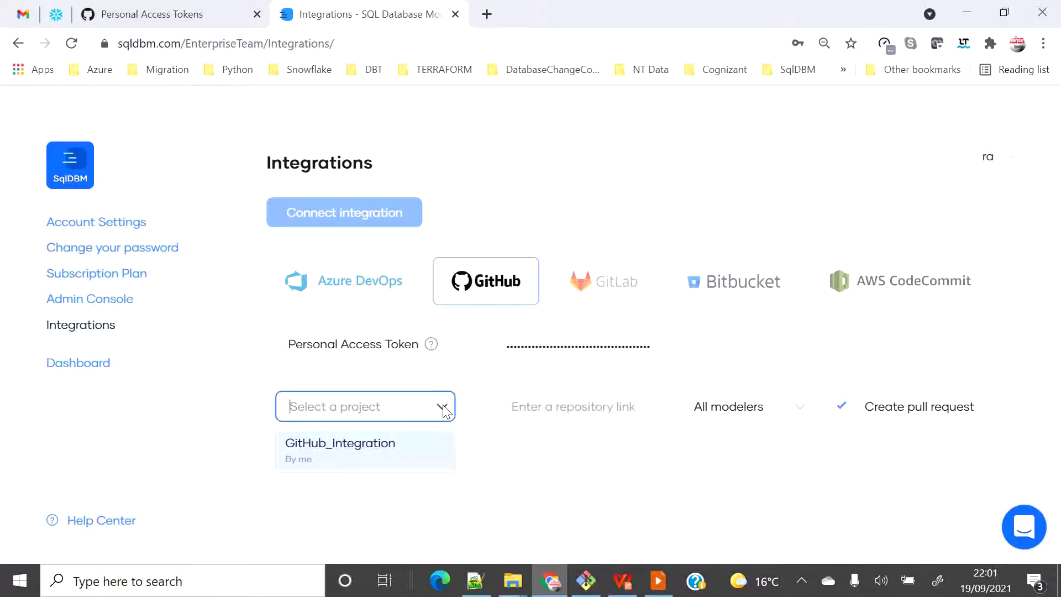
left_click(372, 453)
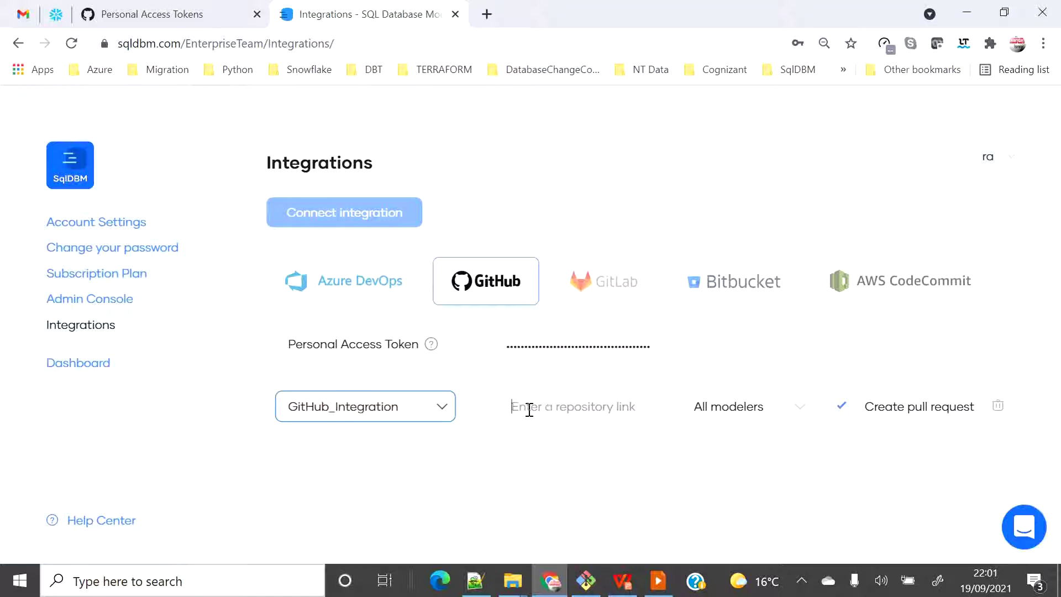
- Switch to GitHub, open the SqlDBM repository and copy its HTTPS clone URL
left_click(142, 14)
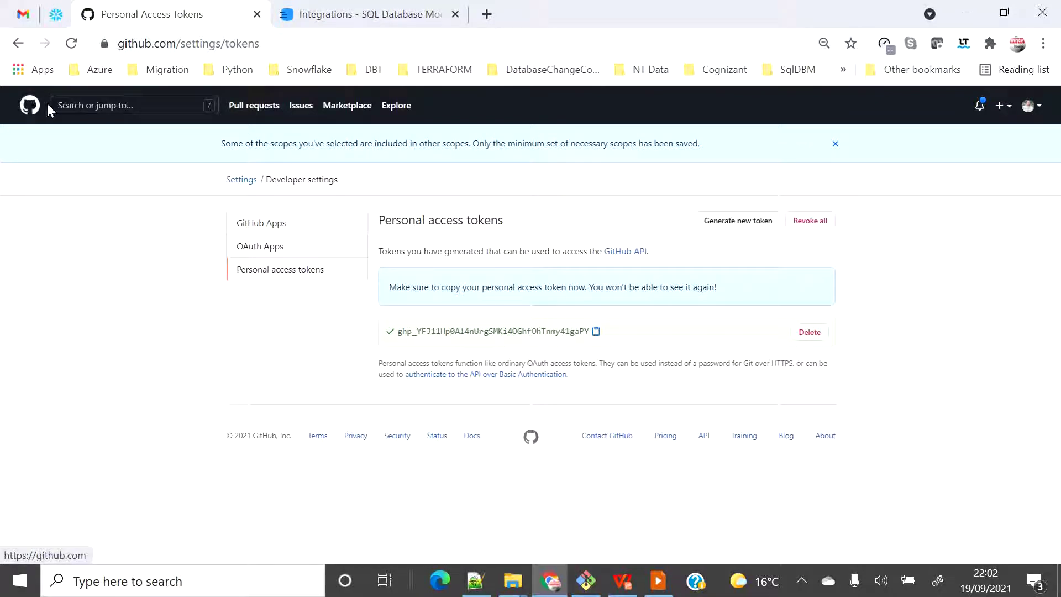
left_click(254, 227)
left_click(239, 143)
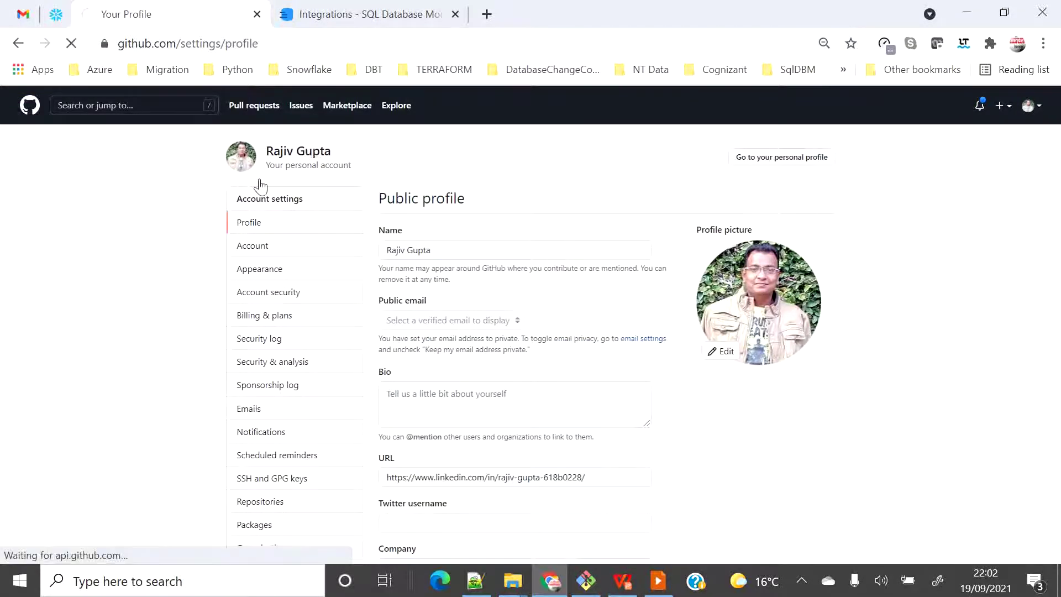
left_click(247, 165)
left_click(477, 160)
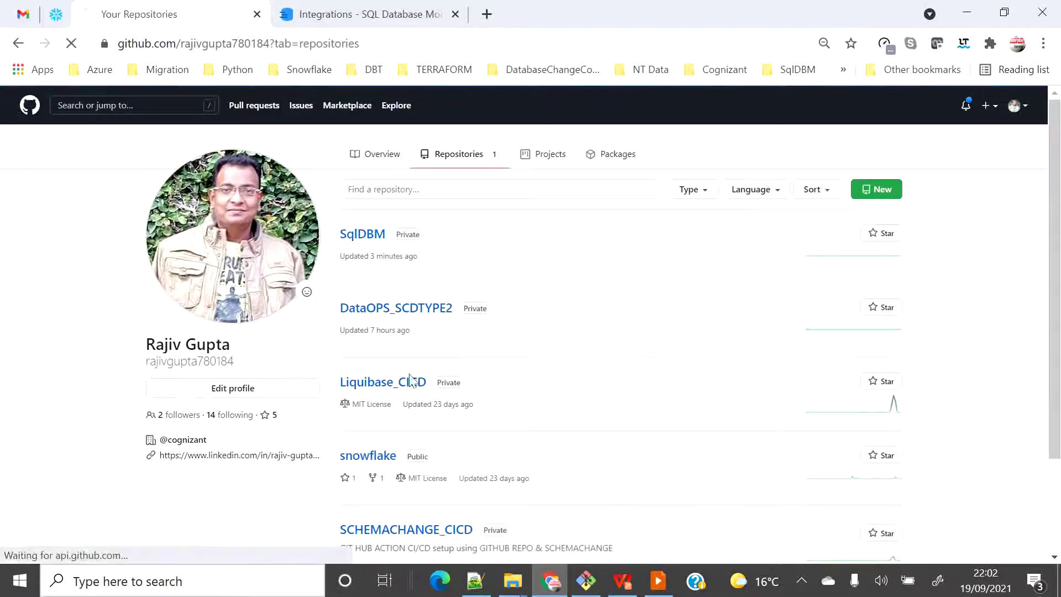
left_click(701, 225)
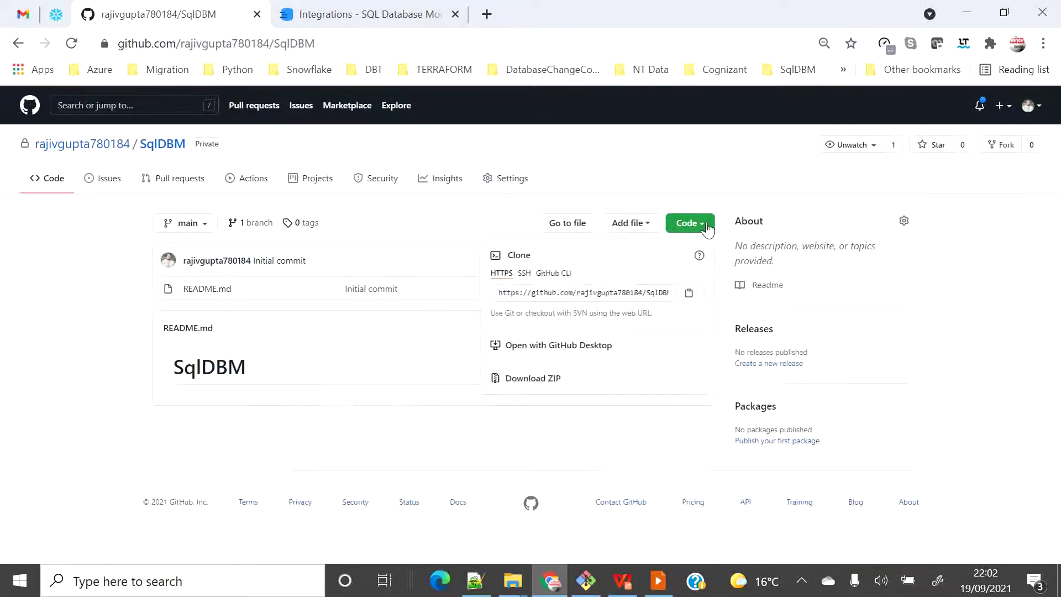
left_click(688, 293)
- Return to the SqlDBM Integrations page, paste the repository link and set the project's access to All modelers
left_click(409, 18)
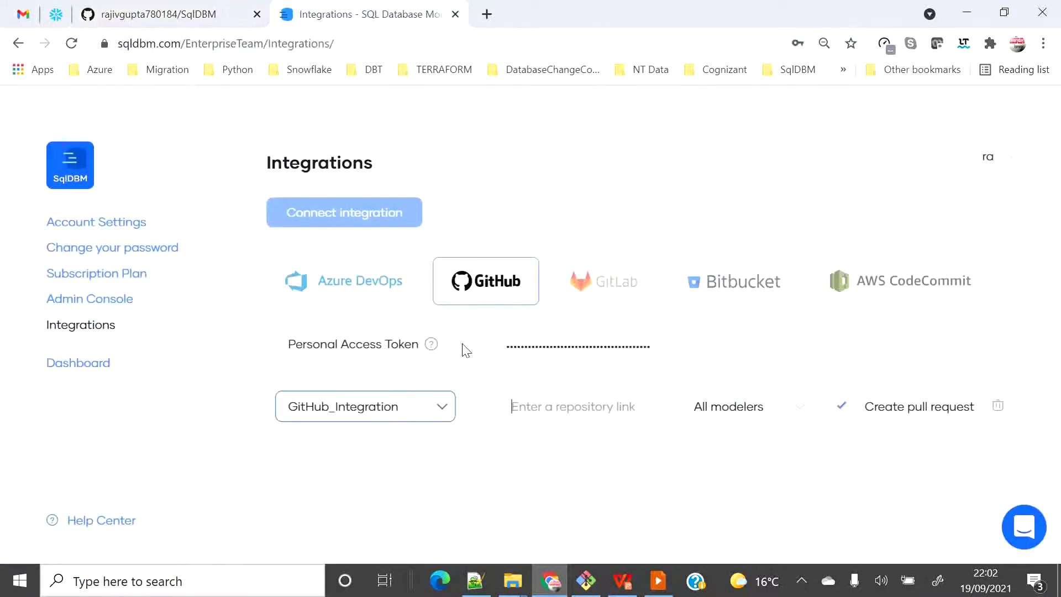
key("ctrl+v")
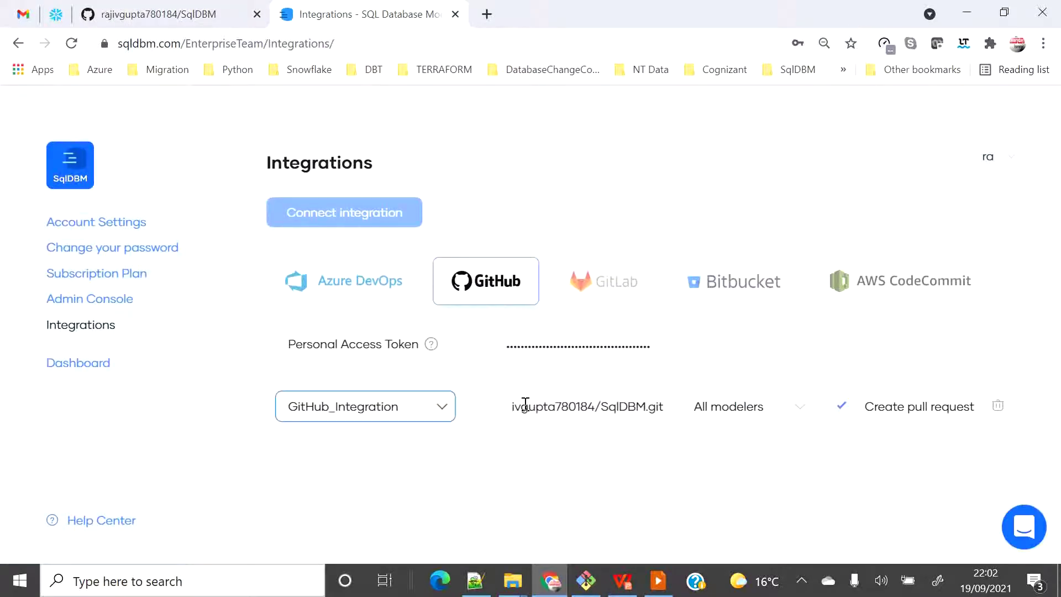
left_click(800, 407)
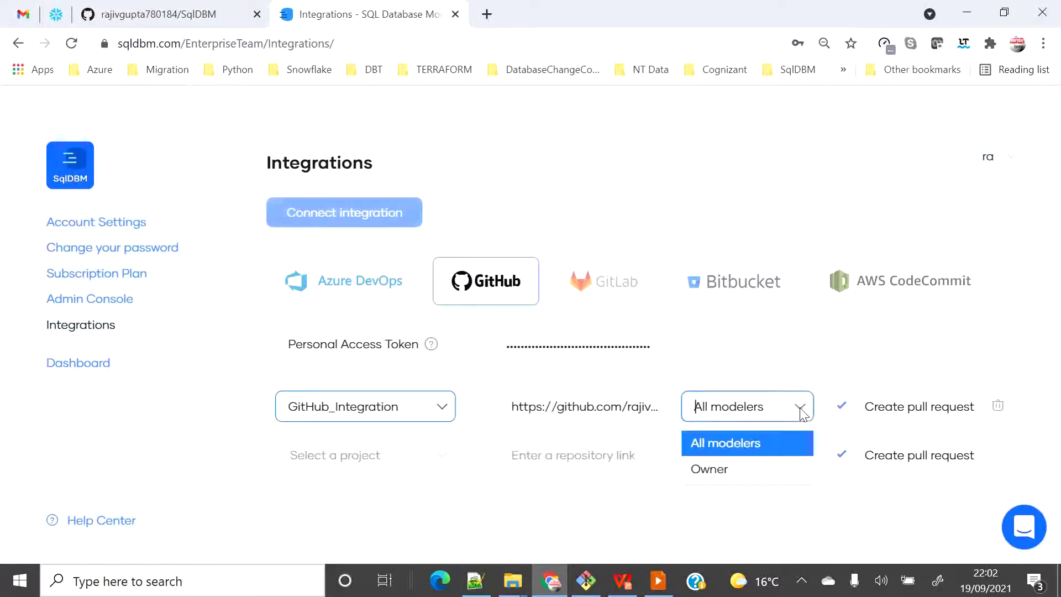
left_click(739, 442)
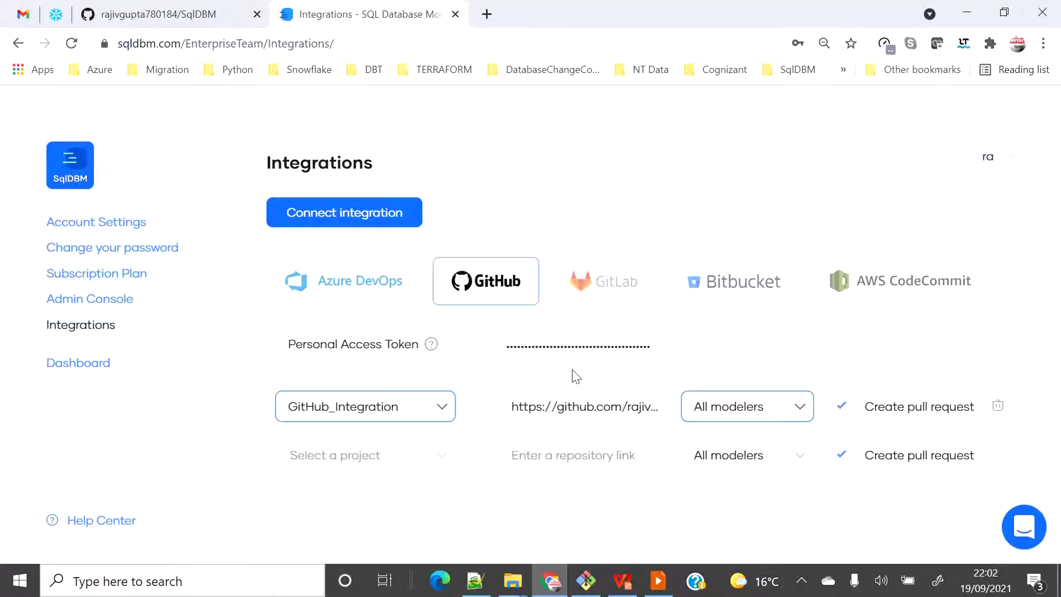
- Connect the GitHub integration with the entered settings
left_click(341, 214)
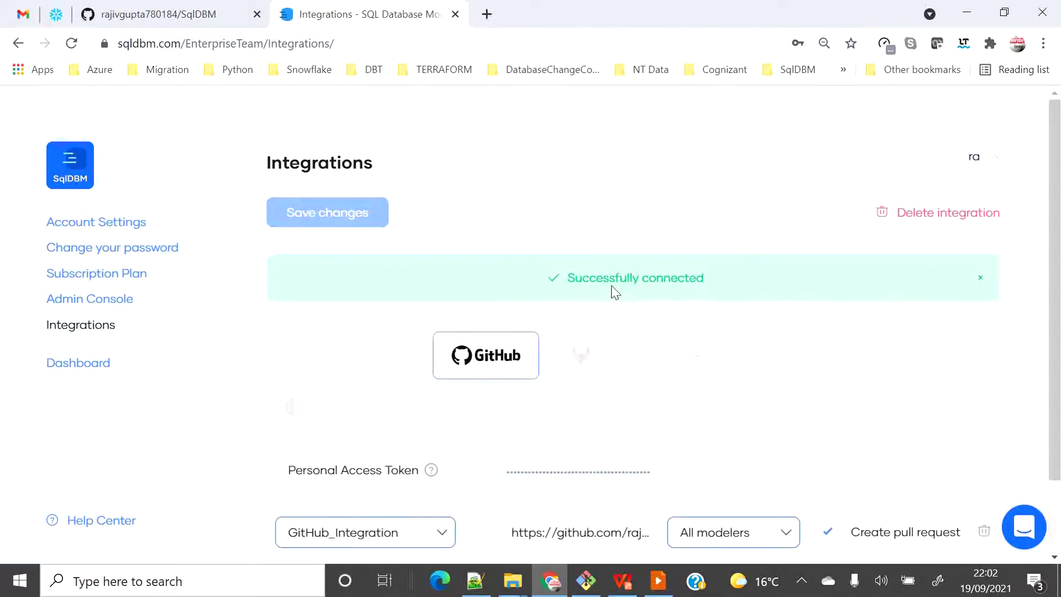
left_click(576, 278)
left_click(705, 281, "shift")
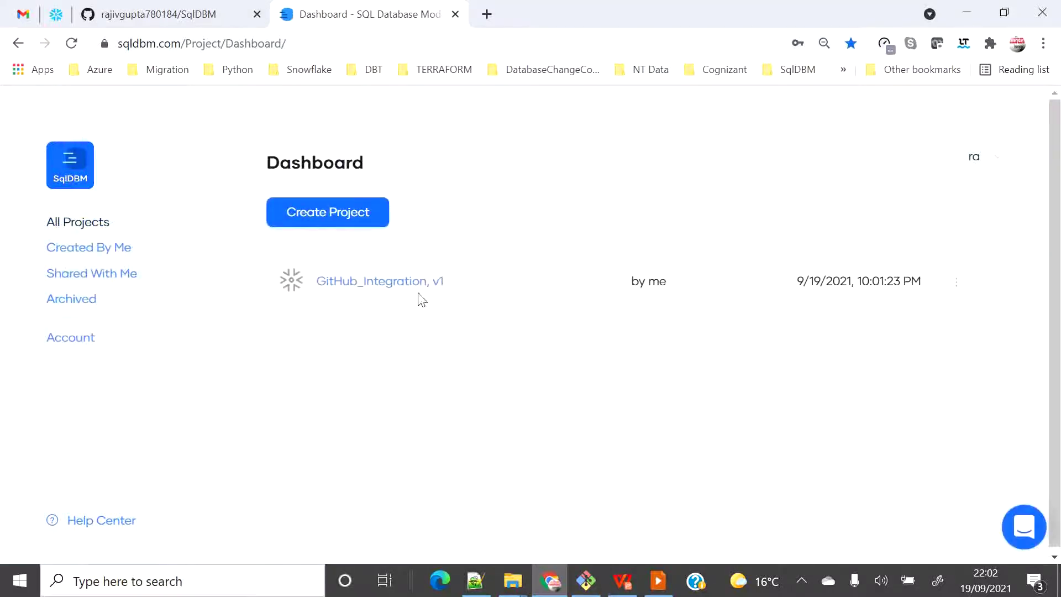
- Open the GitHub_Integration project from the dashboard and place a new table on its Main Diagram
left_click(383, 283)
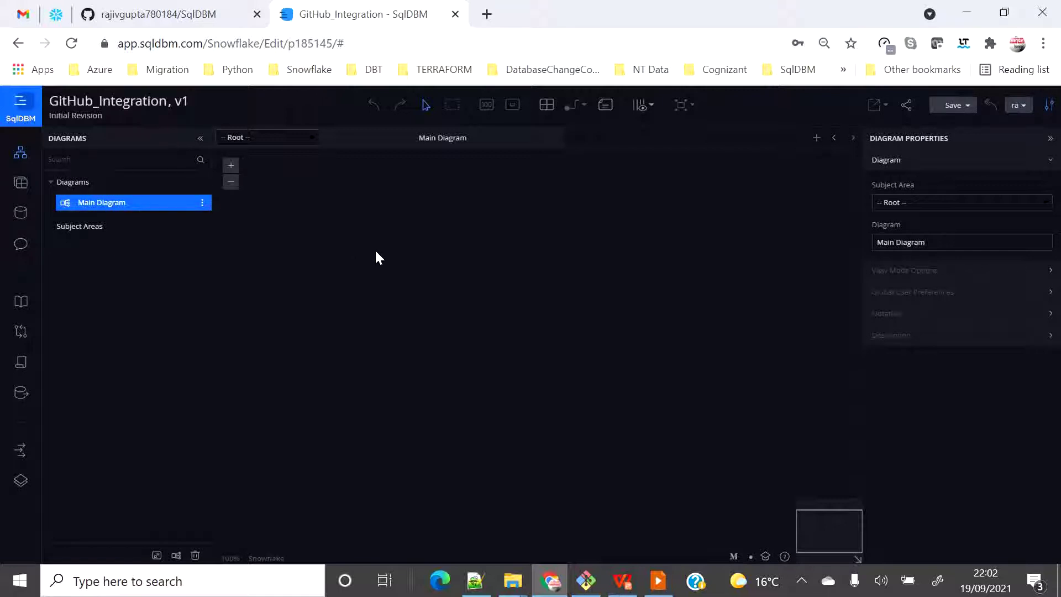
left_click(546, 108)
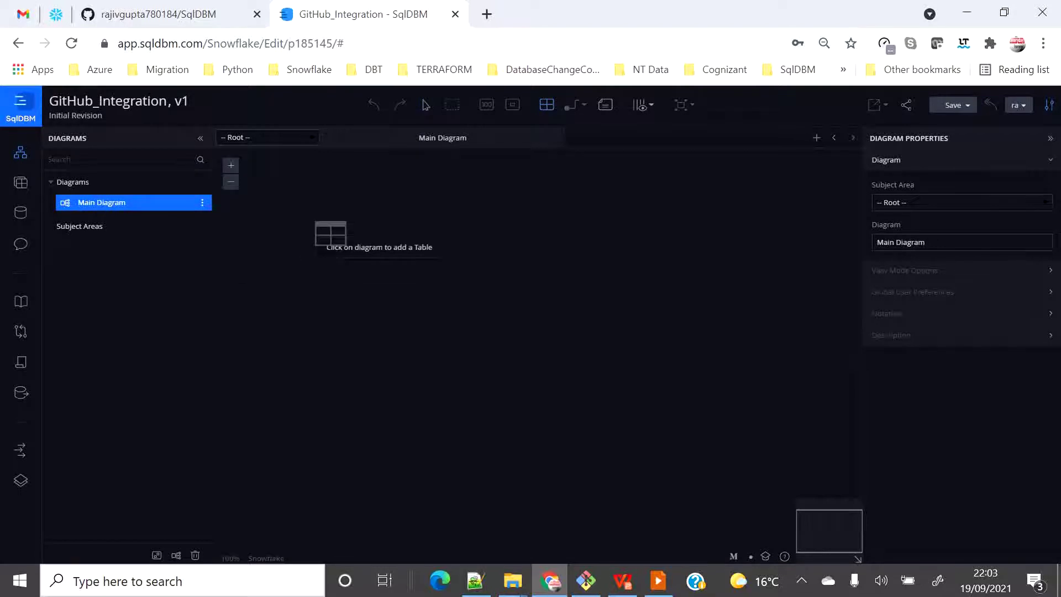
left_click(317, 229)
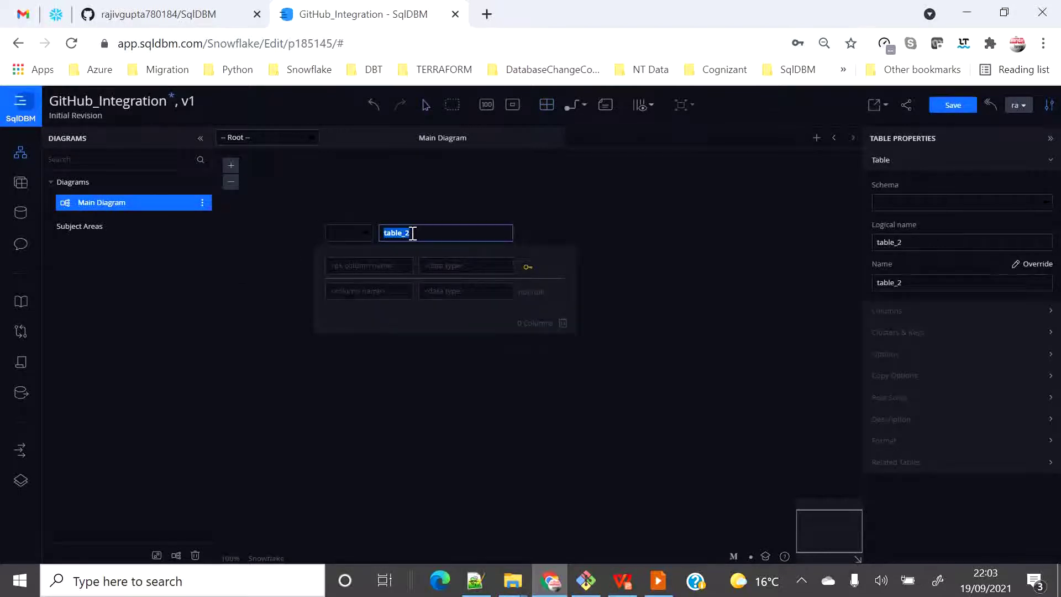
left_click(587, 215)
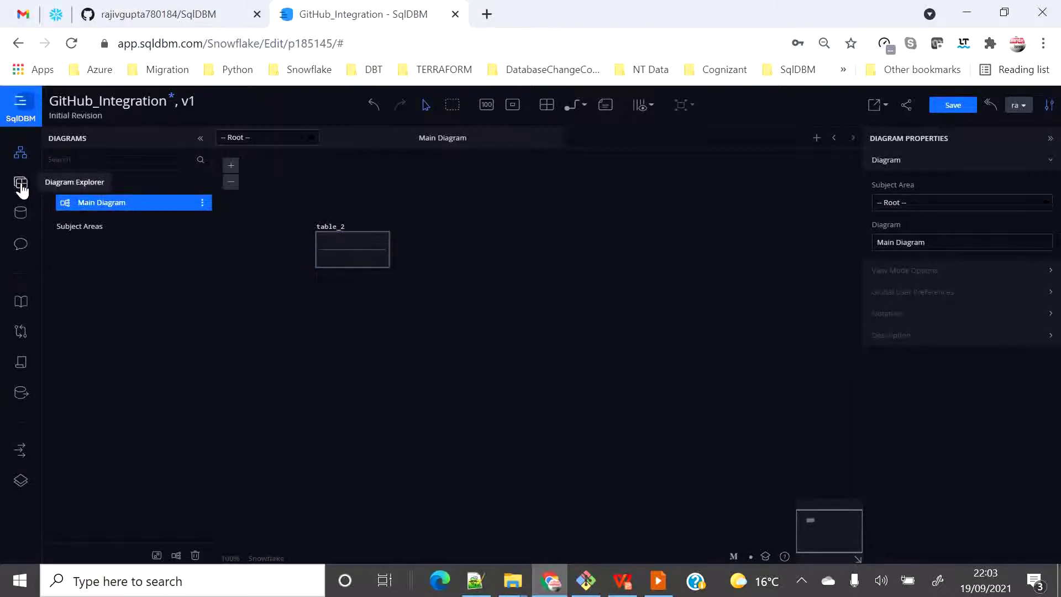
- Create a new schema in the project's database explorer
left_click(21, 215)
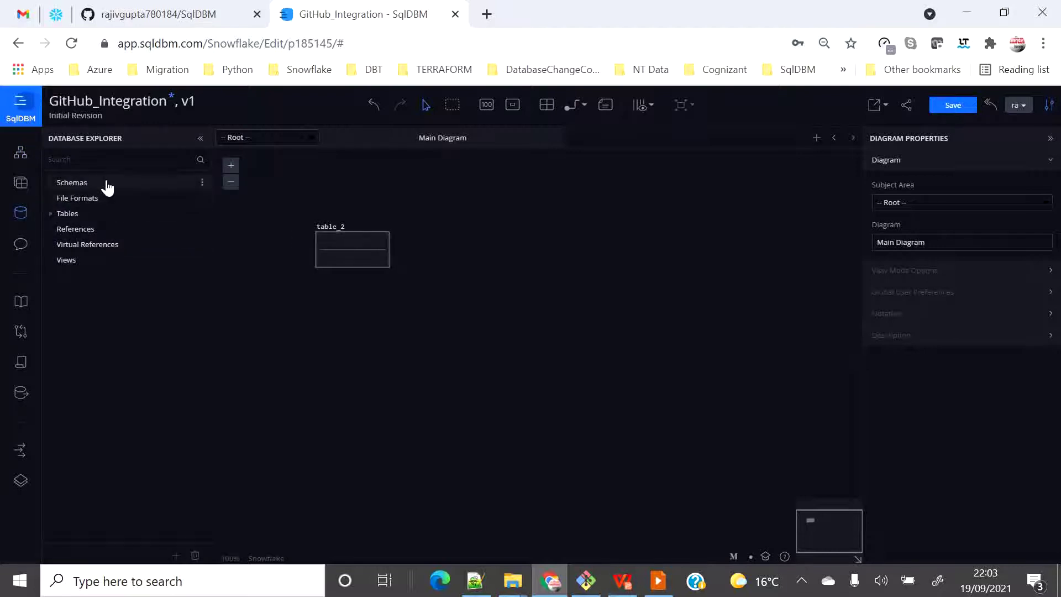
left_click(202, 183)
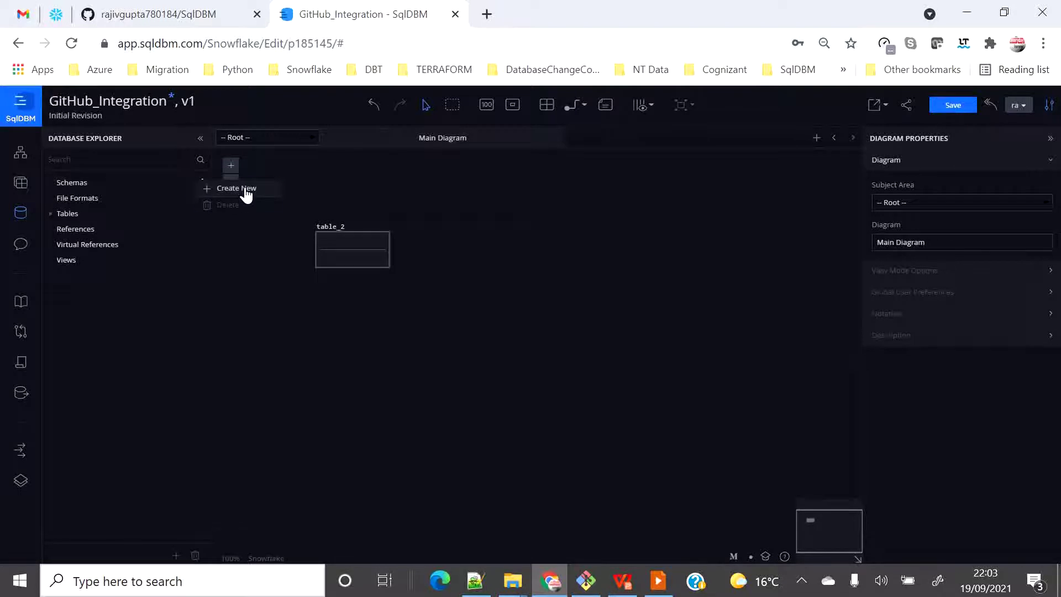
left_click(247, 189)
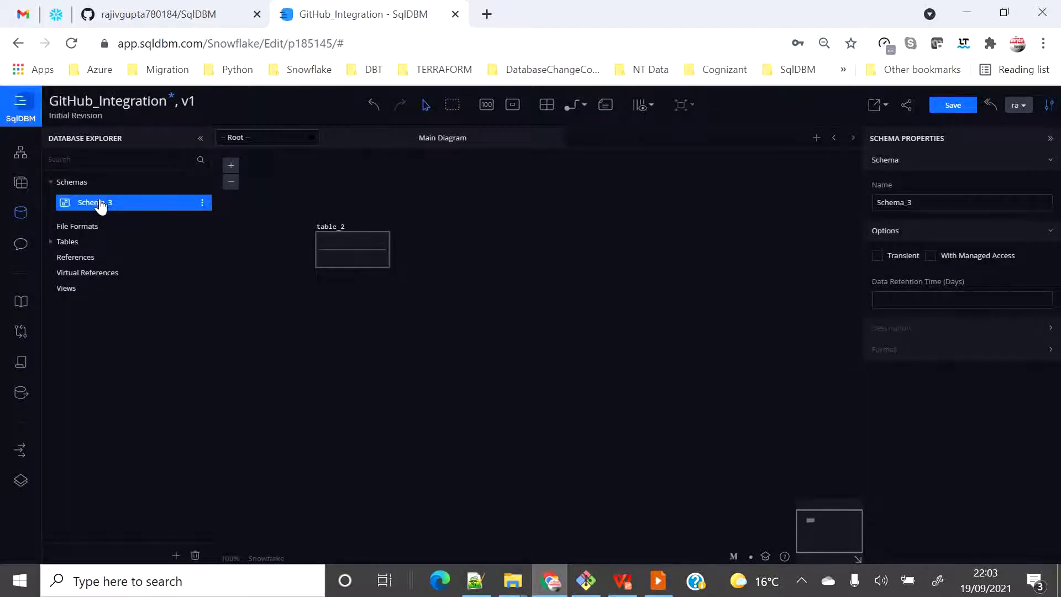
left_click(202, 202)
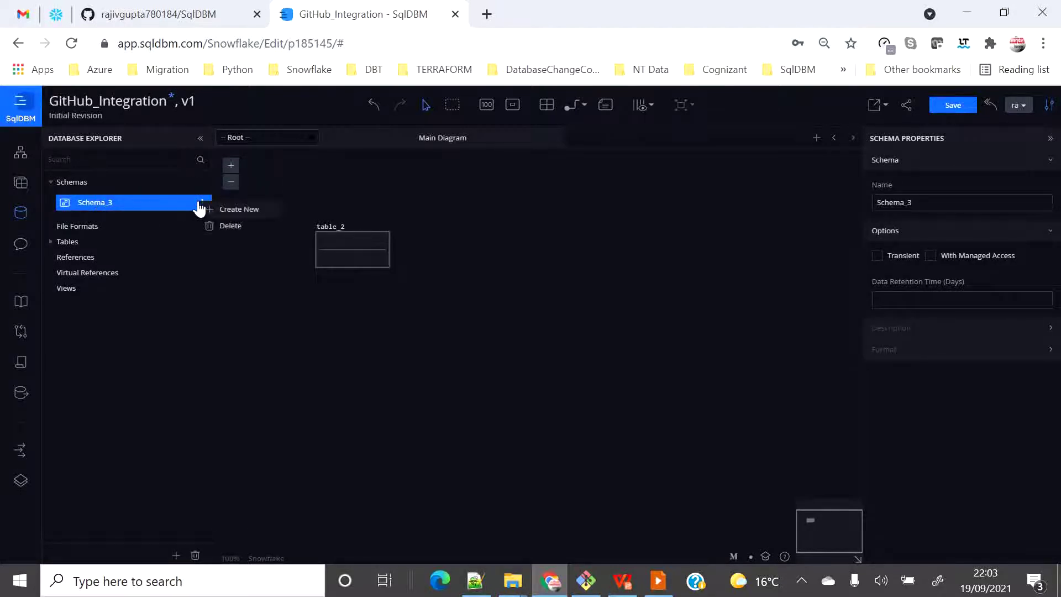
left_click(106, 209)
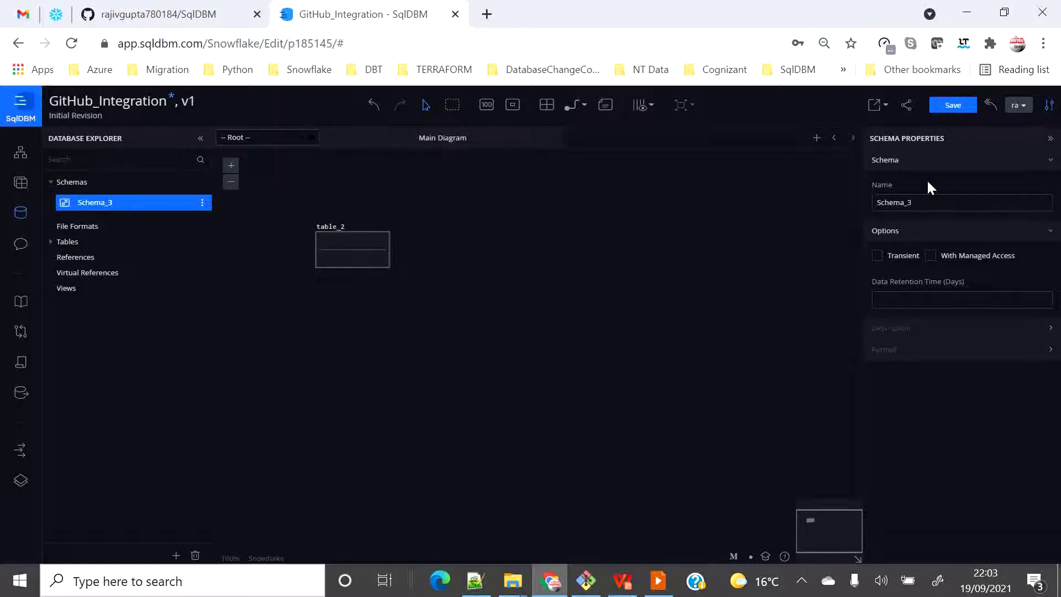
- Rename the new schema as Snowflake_db
left_click(926, 201)
key("BackSpace")
key("BackSpace")
key("BackSpace")
key("BackSpace")
key("BackSpace")
key("BackSpace")
key("BackSpace")
key("BackSpace")
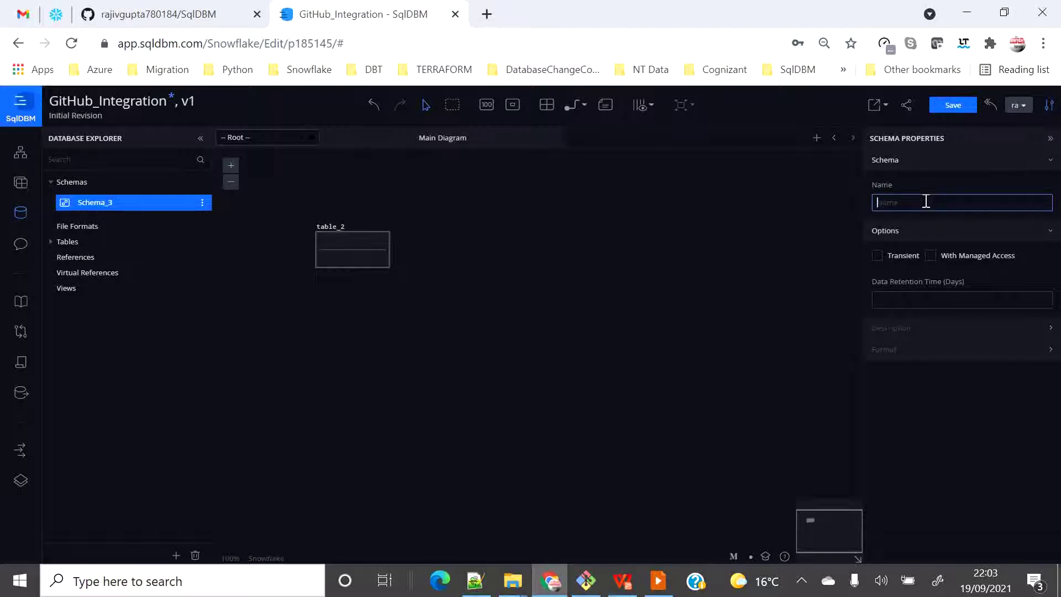
type("SNowflake_")
type("b")
key("BackSpace")
type("db")
left_click(885, 203)
key("BackSpace")
type("n")
left_click(778, 232)
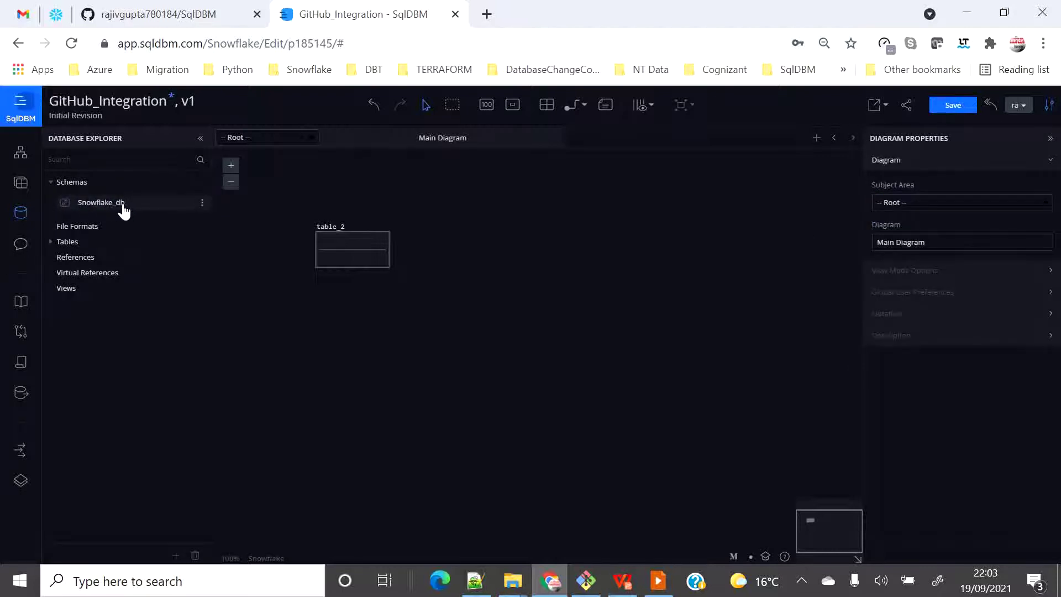
- Assign the table on the diagram to the Snowflake_db schema and name it Employee
double_click(343, 233)
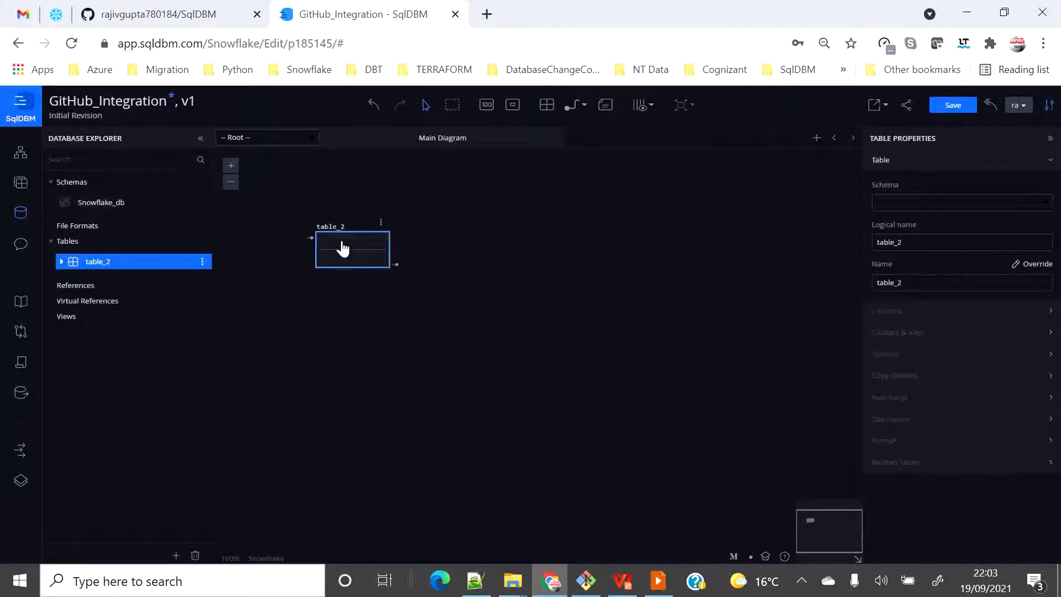
left_click(429, 232)
left_click(352, 230)
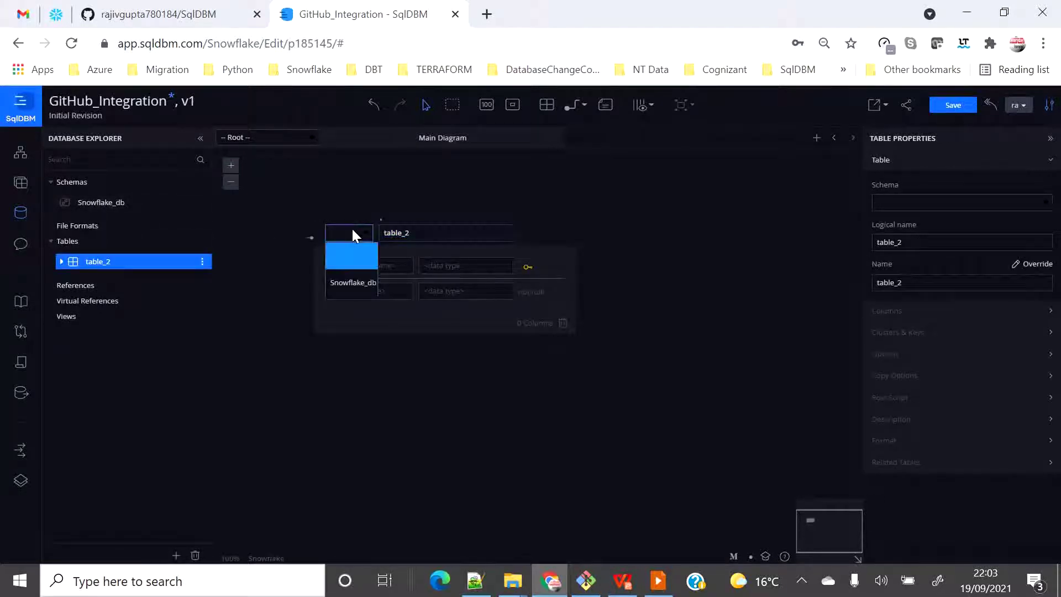
left_click(349, 283)
double_click(428, 234)
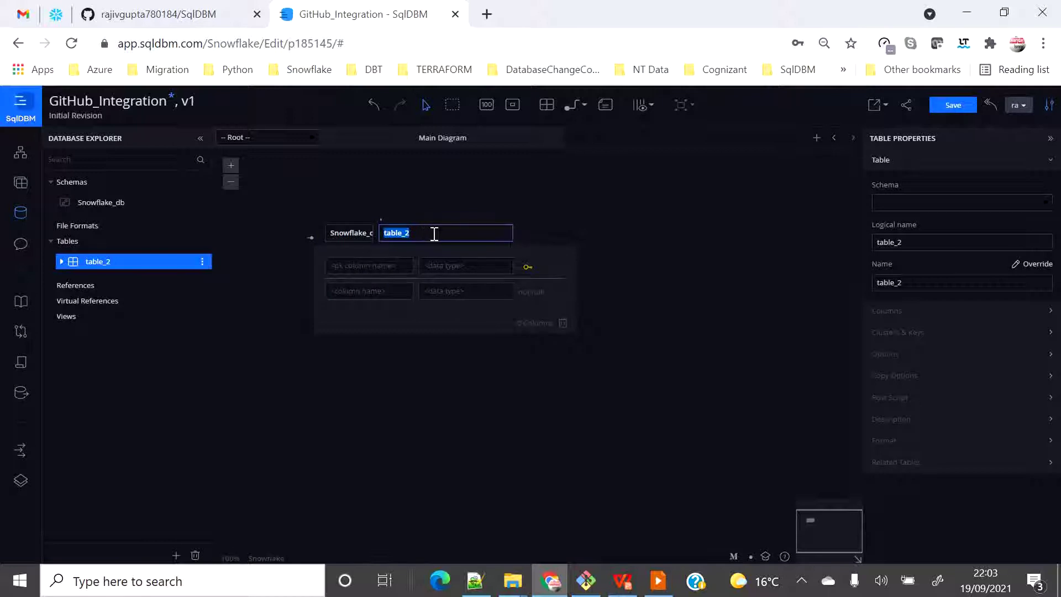
type("Employee")
- Add a primary key column named Empid with data type number to the Employee table
left_click(350, 266)
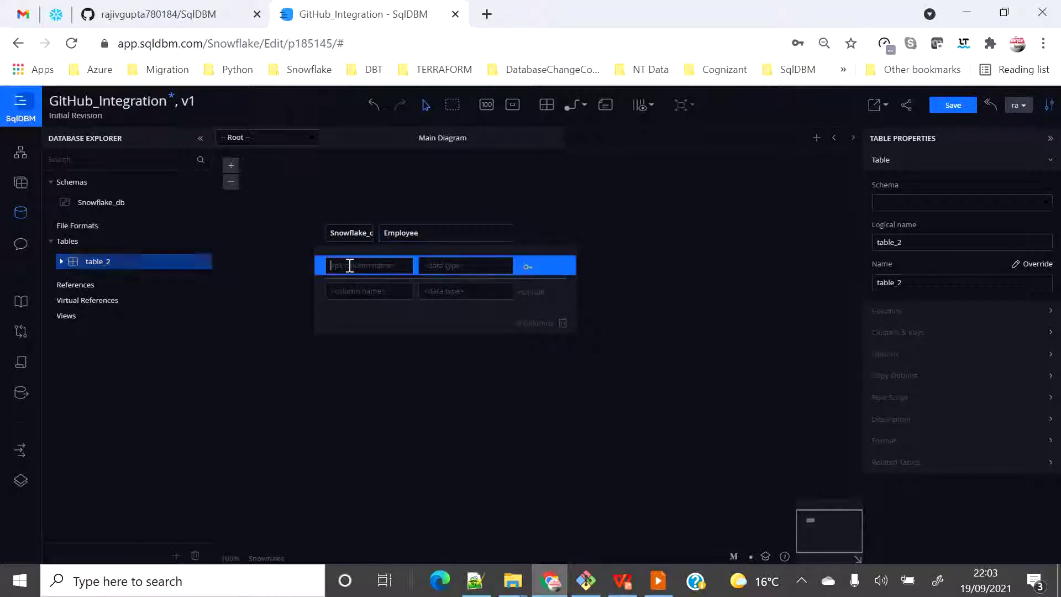
type("Em")
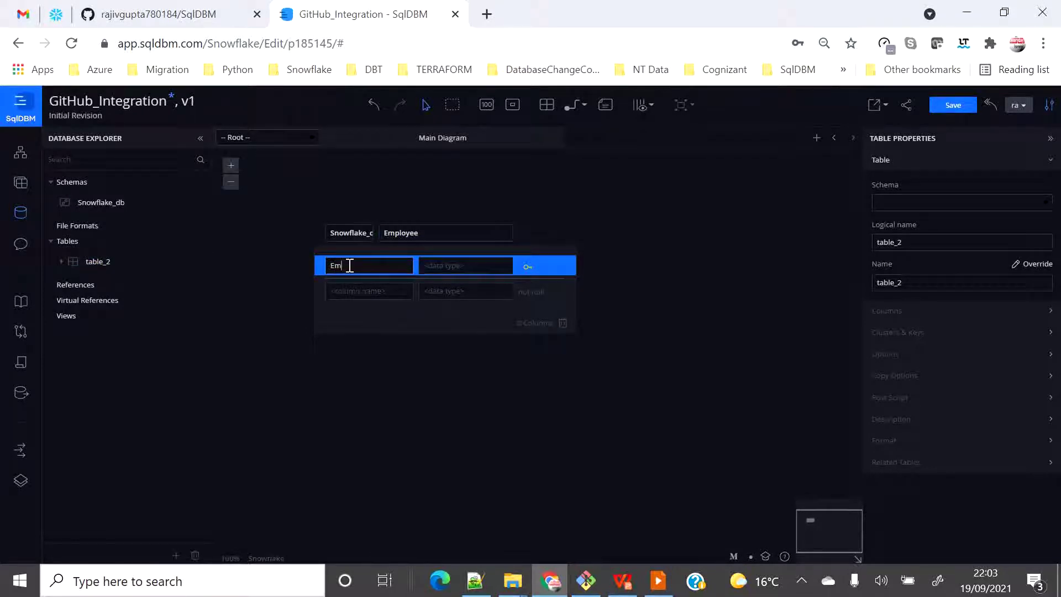
type("pid")
left_click(448, 266)
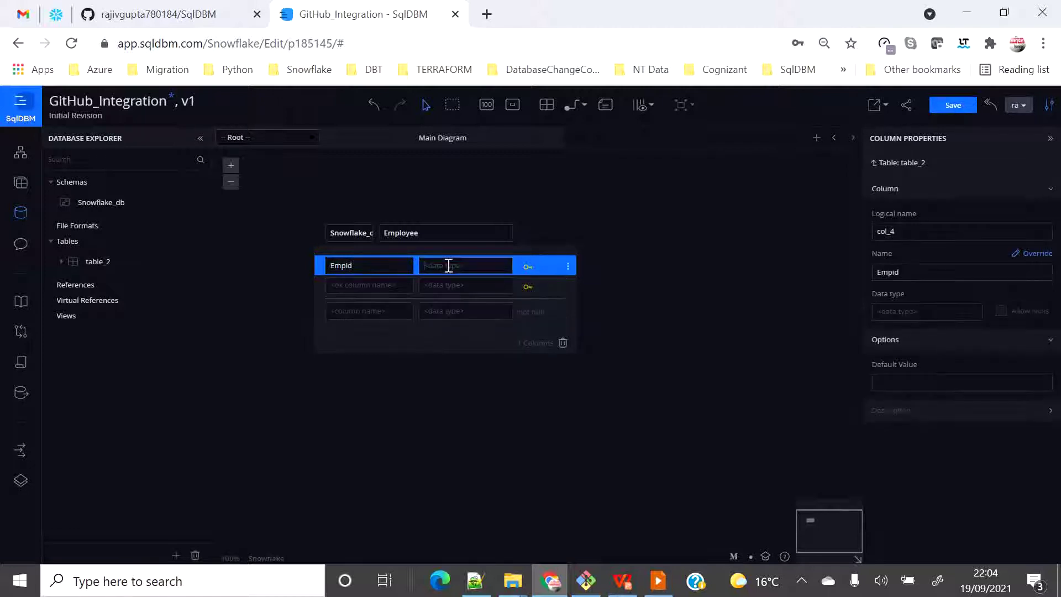
type("number")
left_click(448, 281)
- Add a non-key column named Name with data type varchar(50) to the Employee table
left_click(343, 311)
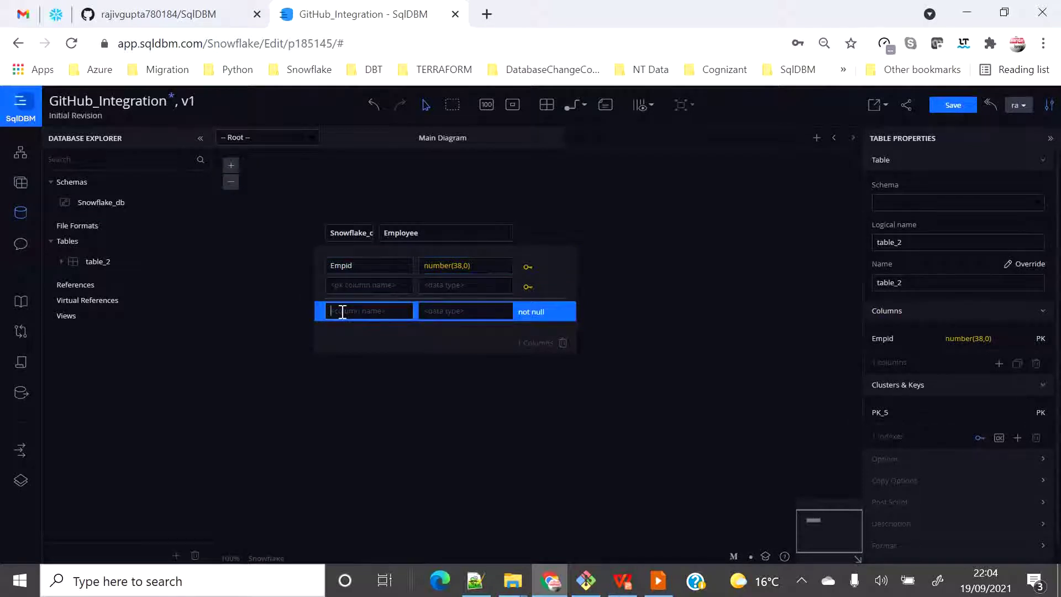
type("Name")
left_click(449, 311)
type("varchar")
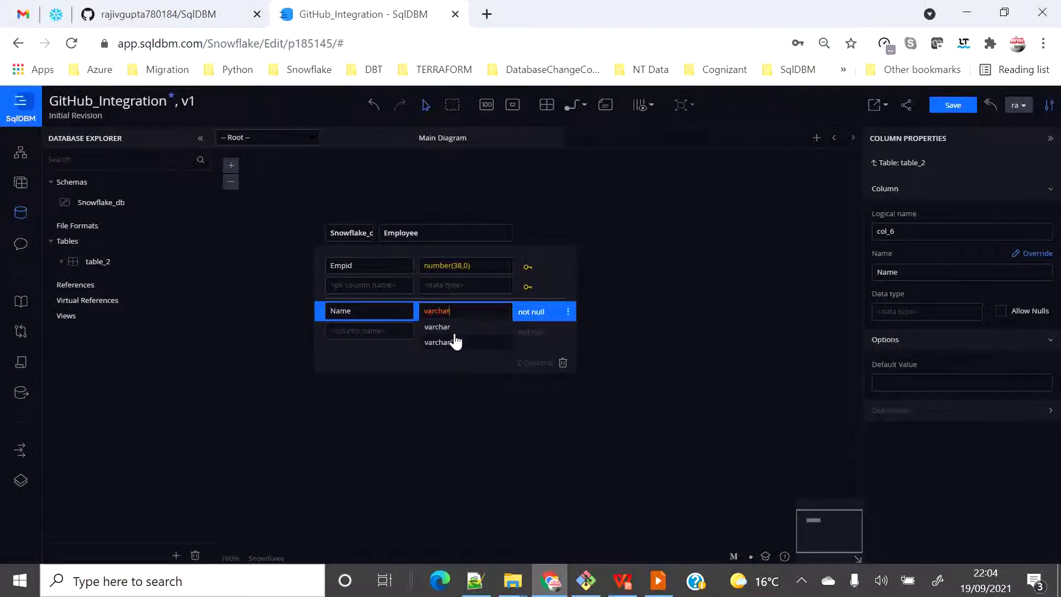
left_click(451, 343)
- Add a Mgr_id column with data type number(38,0) to the Employee table
left_click(339, 332)
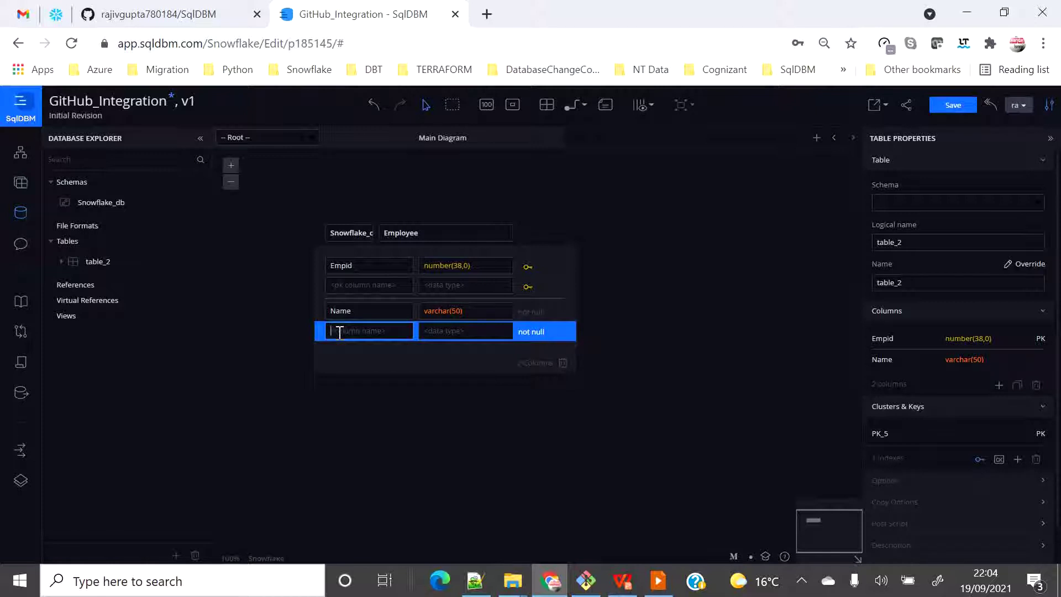
type("Mgr_id")
left_click(447, 329)
type("number")
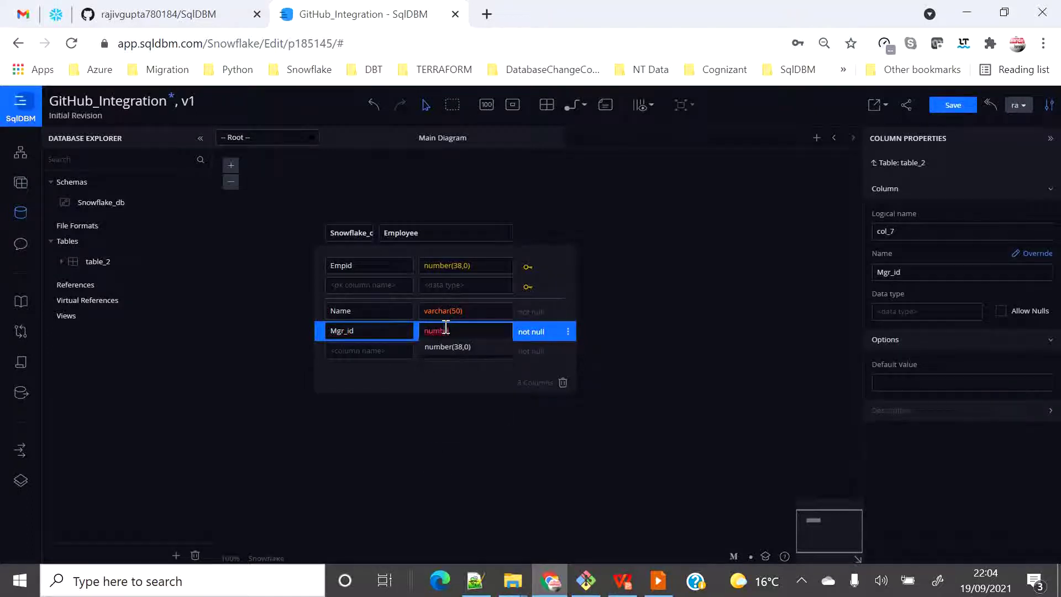
left_click(466, 347)
- Add a Location_id column with data type number(38,0) to the Employee table
left_click(348, 351)
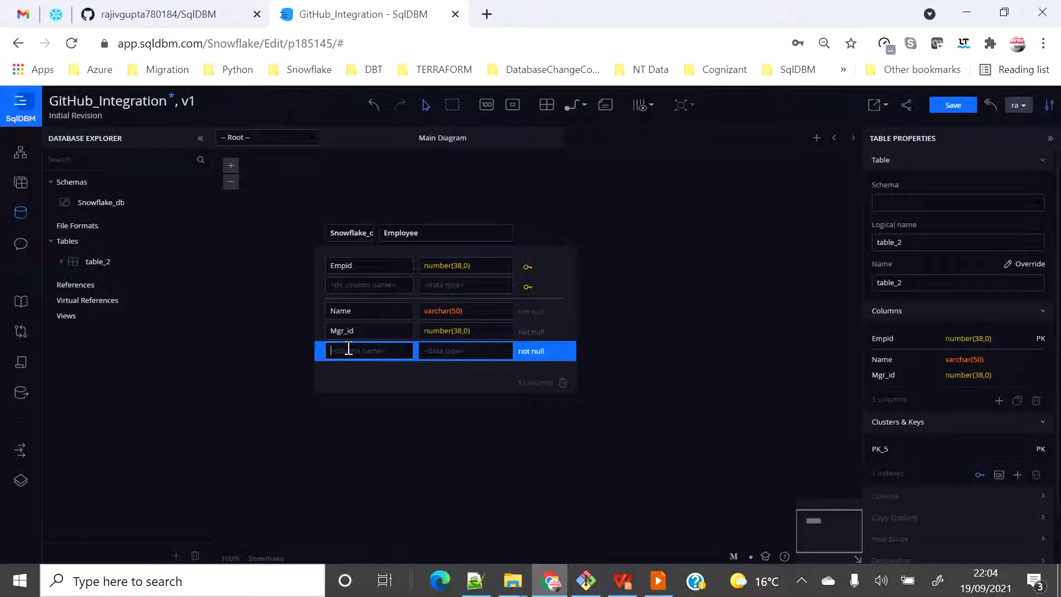
type("Location_id")
left_click(439, 354)
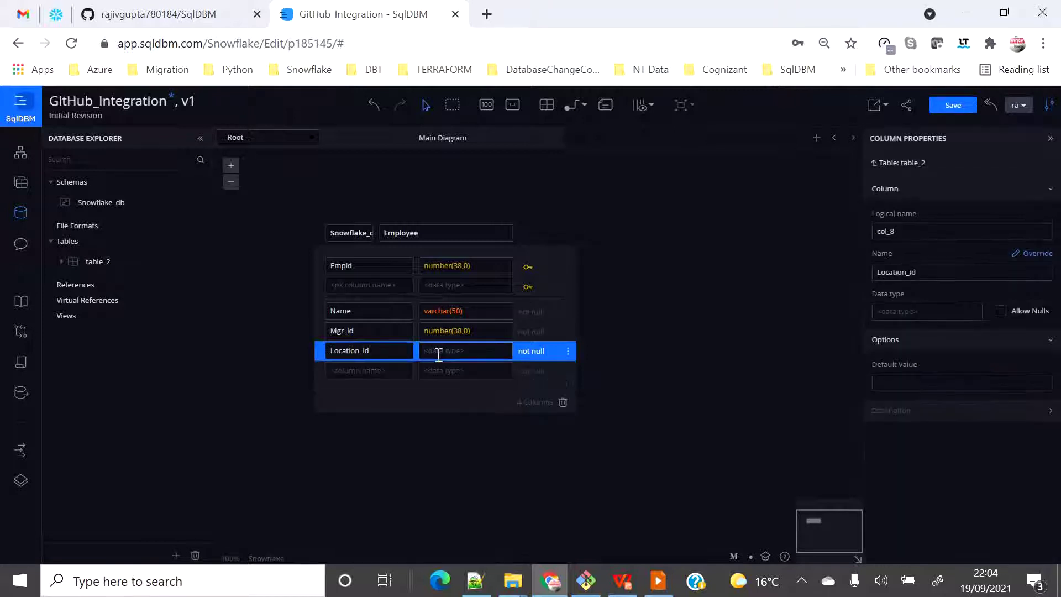
type("number")
left_click(462, 369)
- Add a Dept_id column with data type number(38,0) to the Employee table
left_click(358, 370)
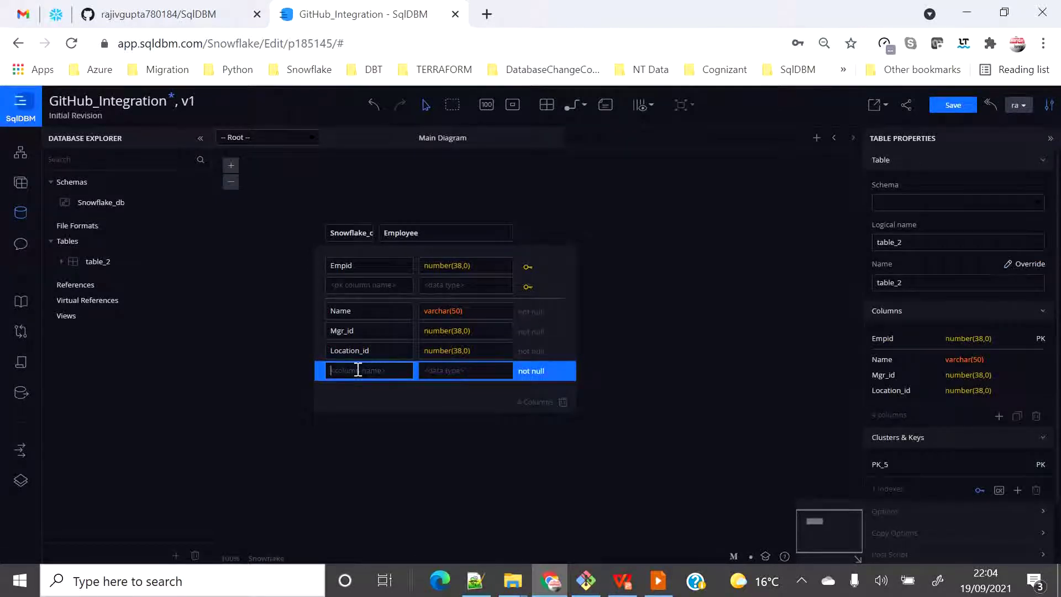
type("Dept_id")
left_click(471, 368)
type("number")
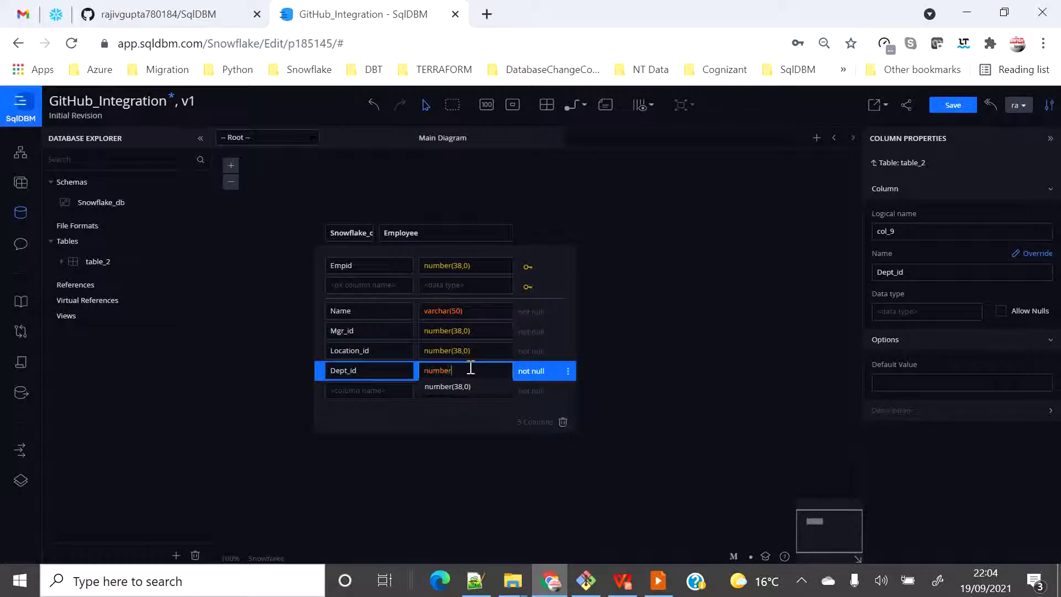
left_click(464, 388)
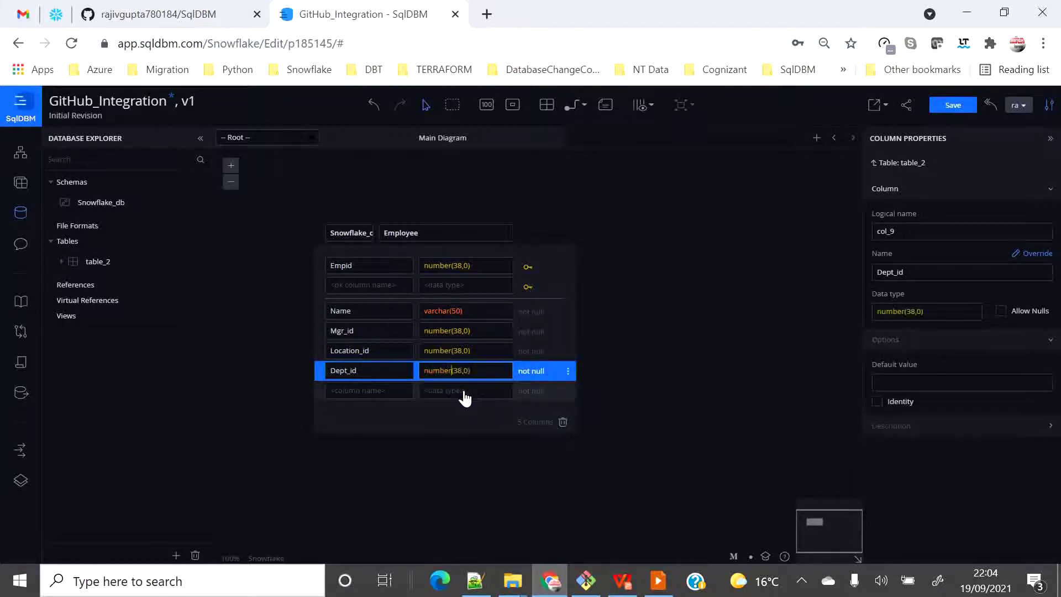
- Add a Salary column with data type number(38,0) and finish editing the Employee table
left_click(343, 391)
type("S")
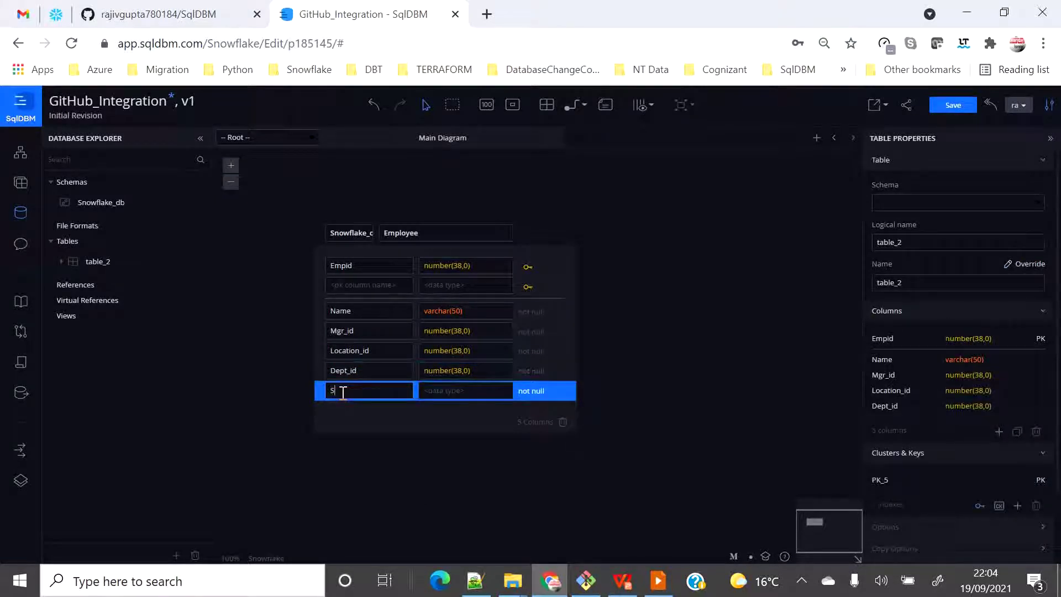
type("alary")
left_click(458, 391)
type("number")
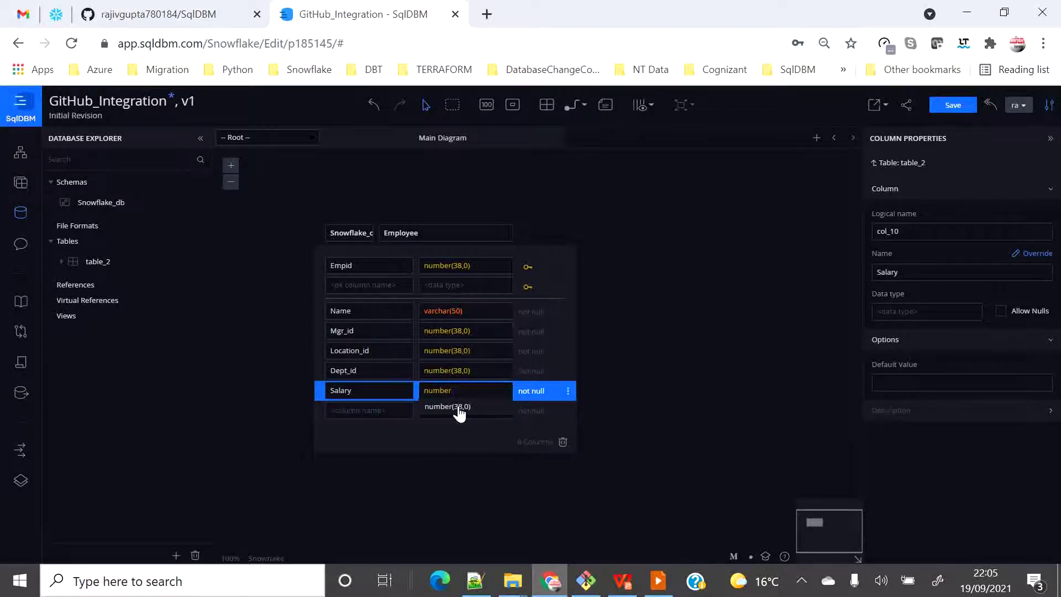
left_click(457, 407)
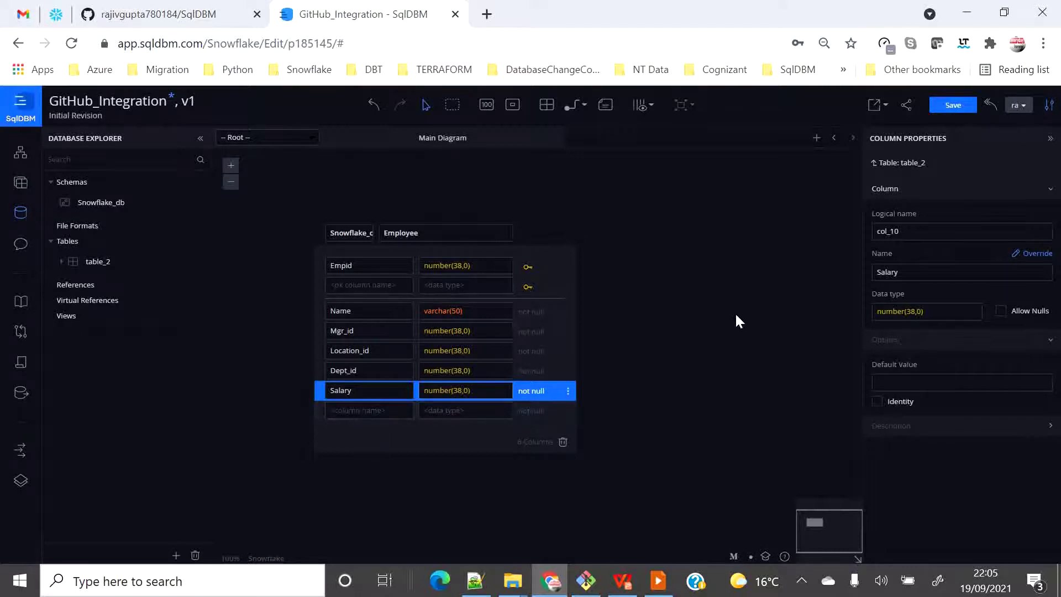
left_click(702, 305)
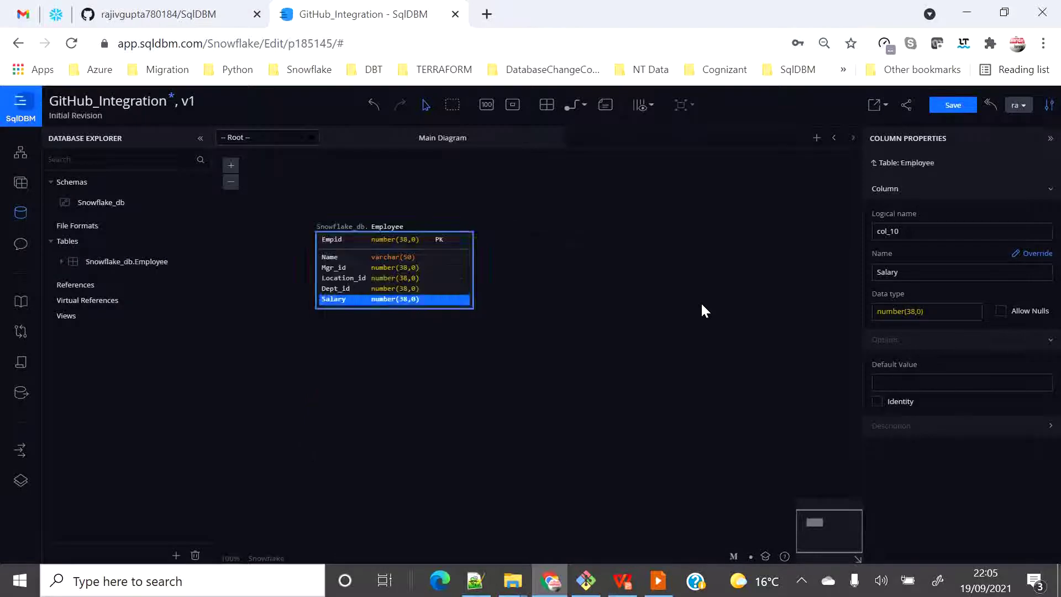
- Move the Employee table slightly higher on the diagram and save the project
left_click(372, 222)
left_click_drag(372, 223, 373, 198)
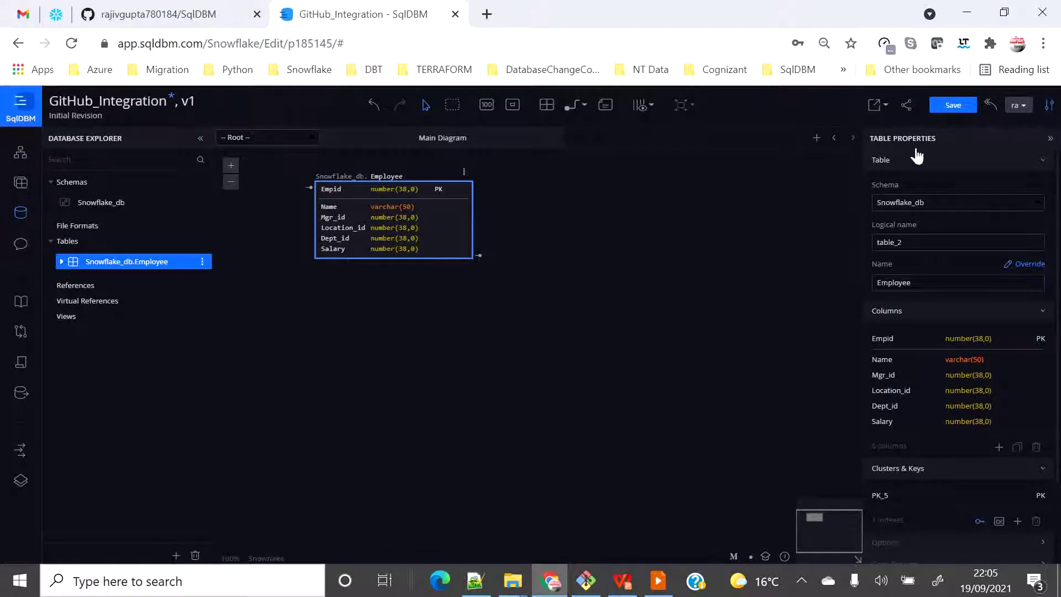
left_click(955, 106)
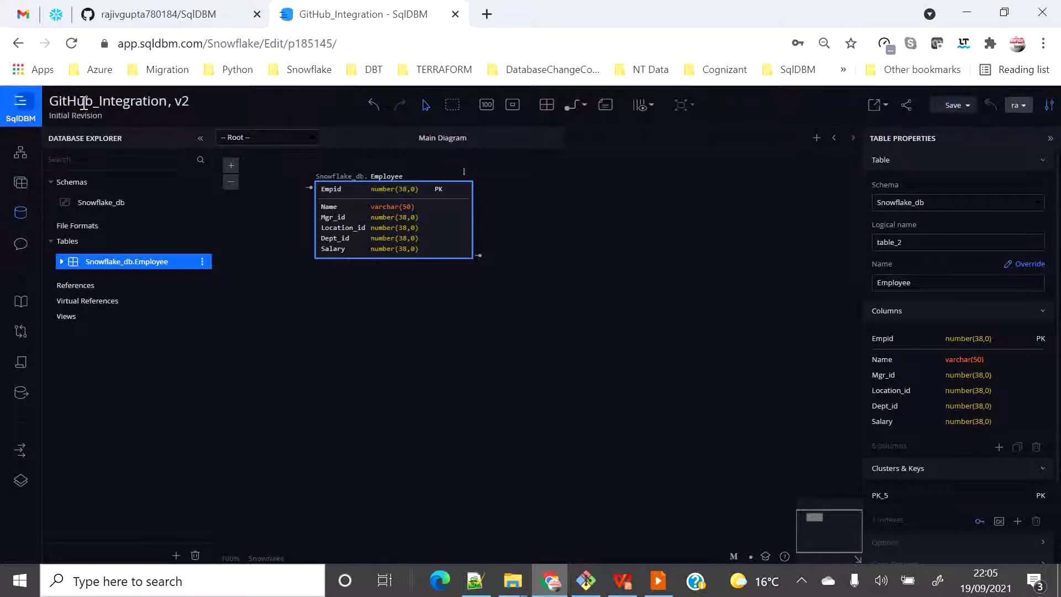
left_click_drag(84, 102, 216, 107)
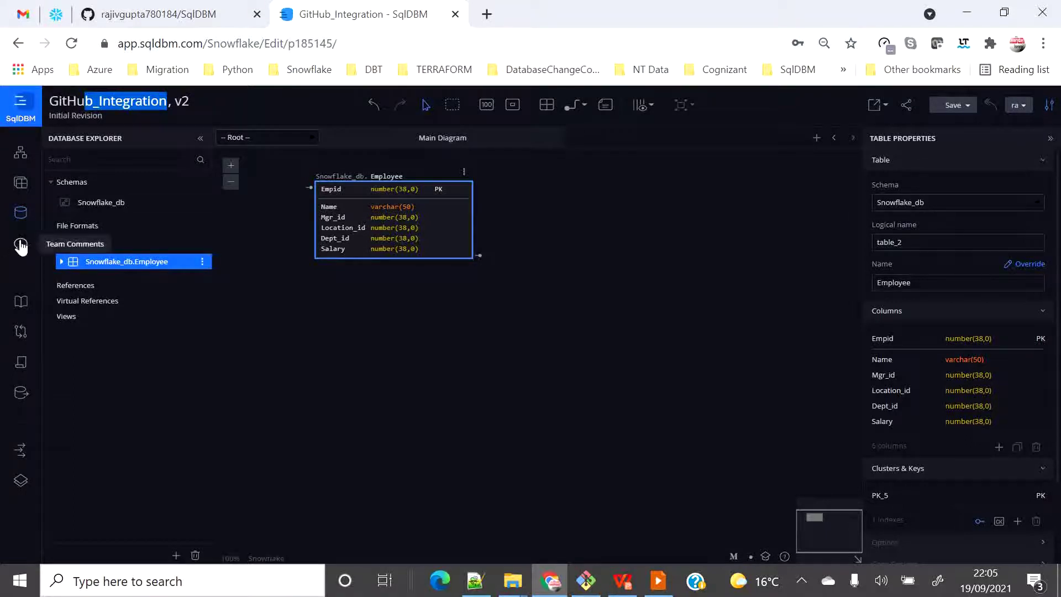
- Compare project revisions Initial Revision, v1 and Initial Revision, v2
left_click(22, 334)
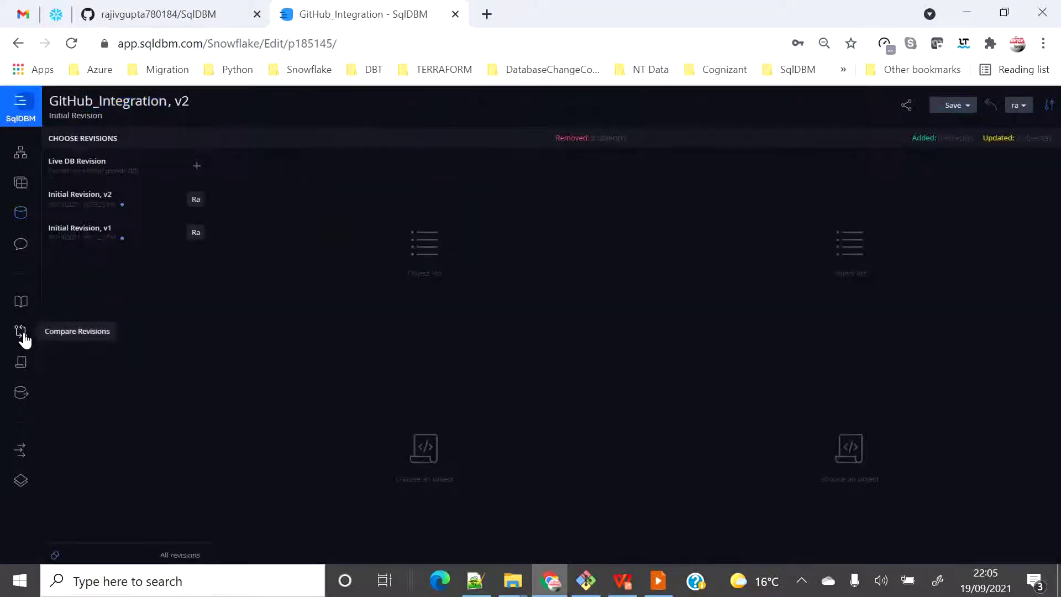
left_click(94, 241)
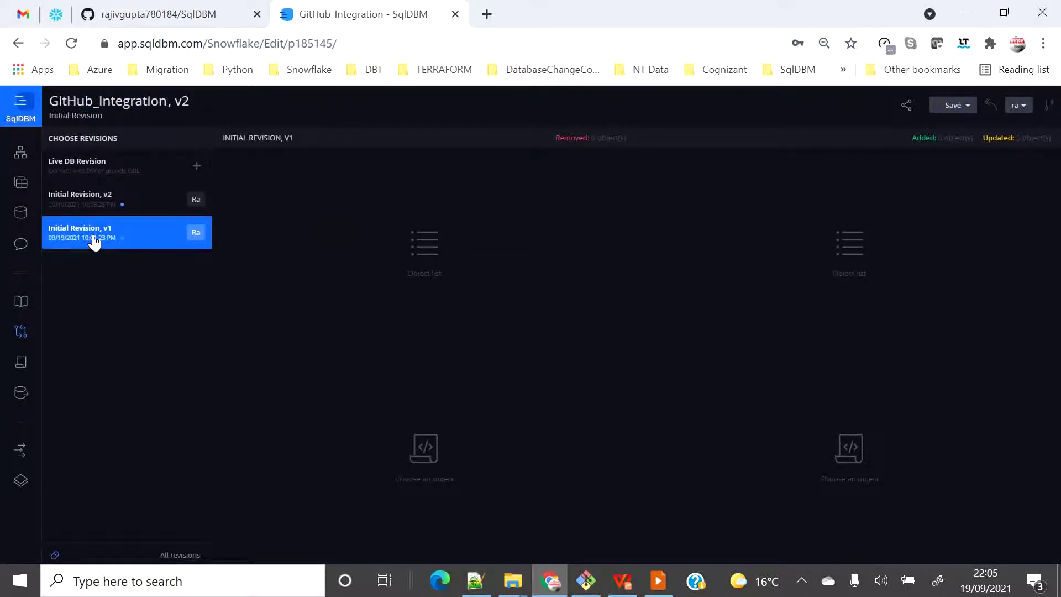
left_click(94, 199)
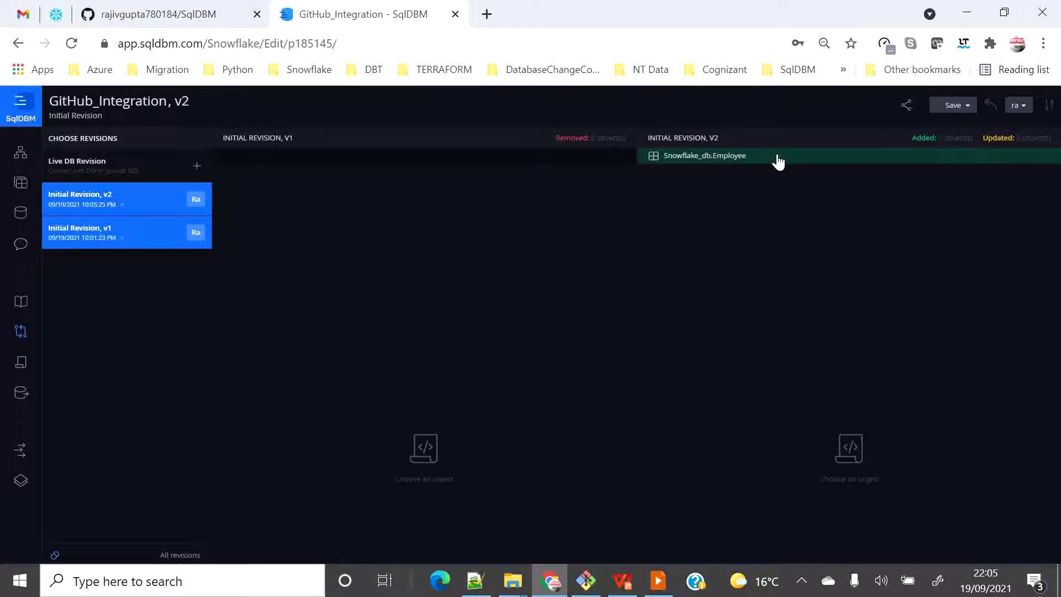
- Return to the Main Diagram, shift the Employee table up and to the left, and save the project again
left_click(21, 157)
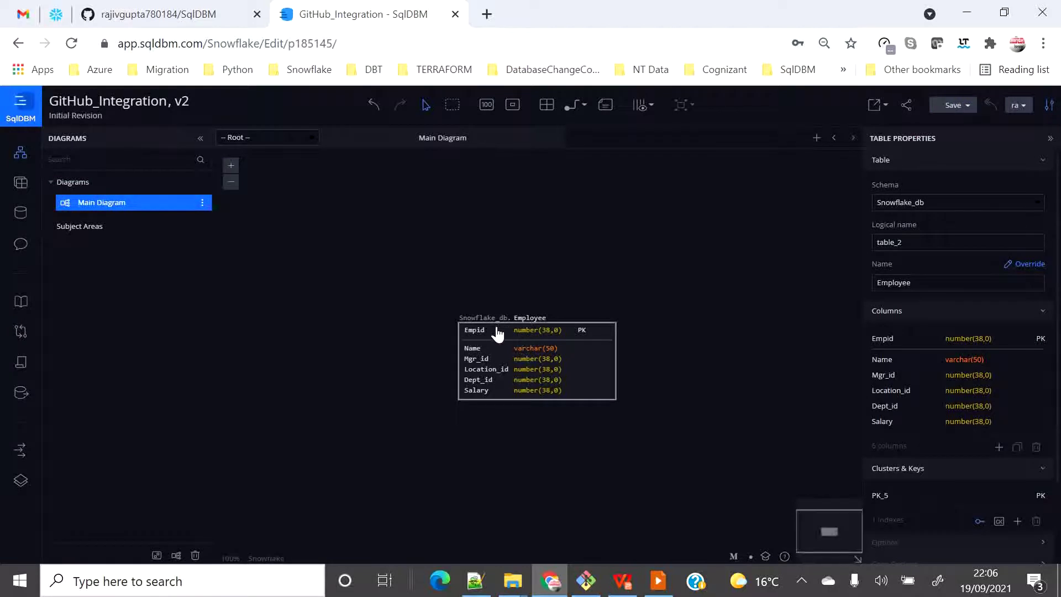
left_click_drag(497, 334, 396, 273)
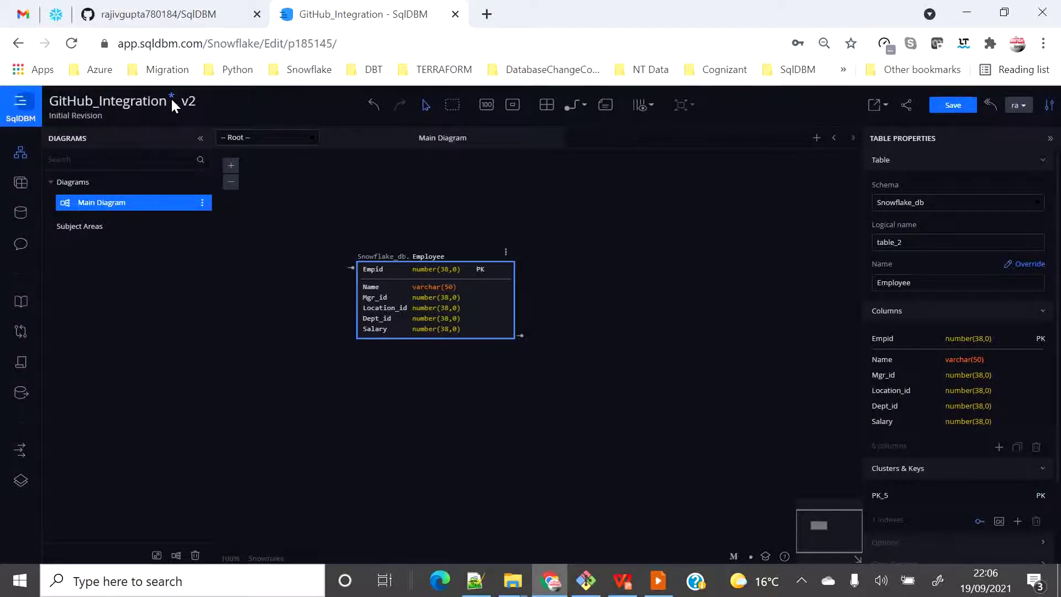
mouse_move(170, 97)
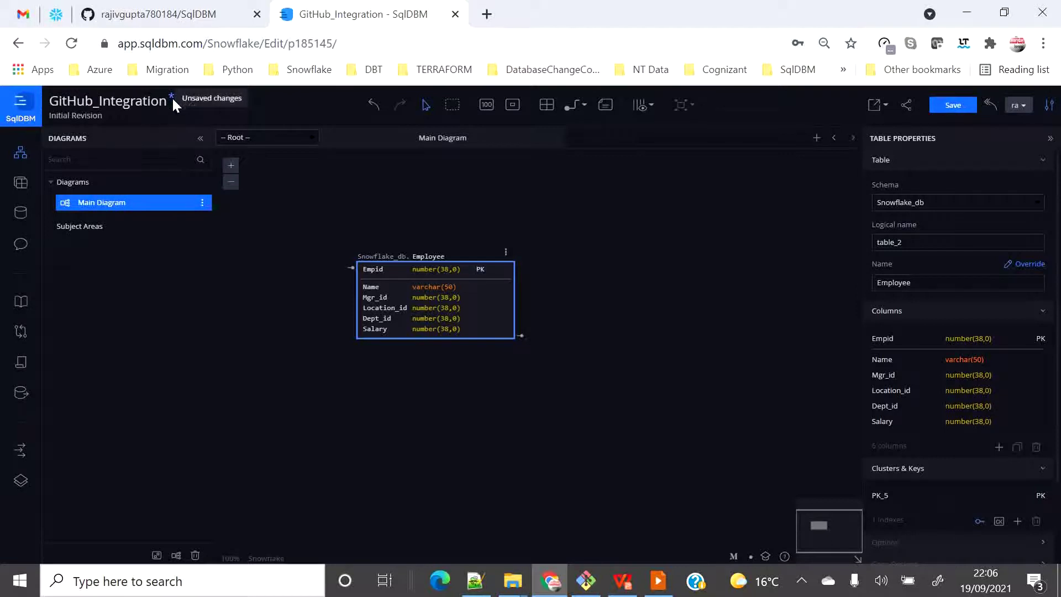
left_click(952, 105)
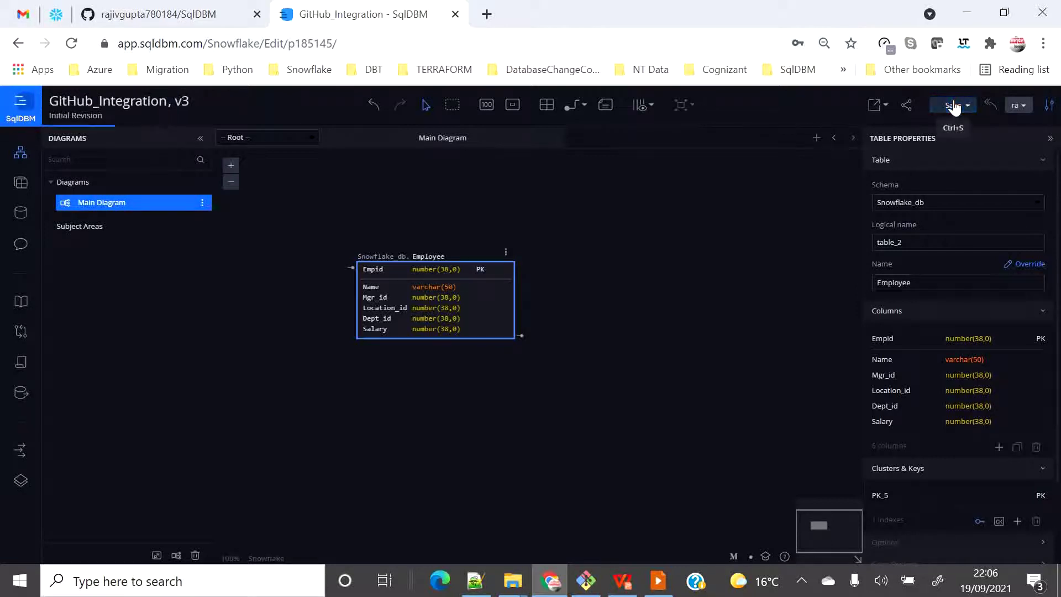
left_click_drag(177, 102, 189, 101)
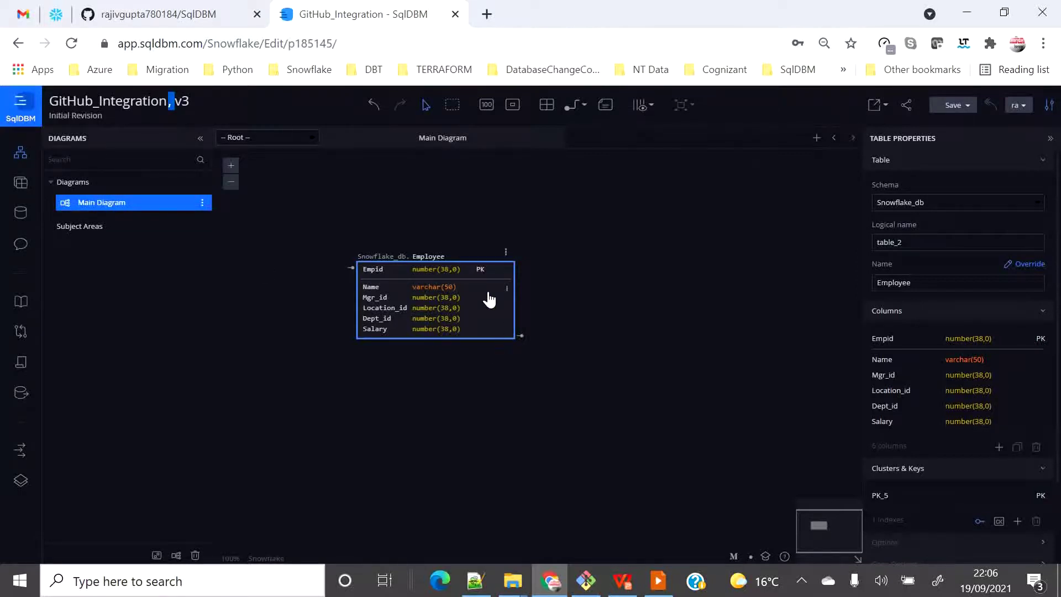
- Forward engineer the Snowflake_db.Employee table into a SQL script and push it to GitHub
left_click(22, 363)
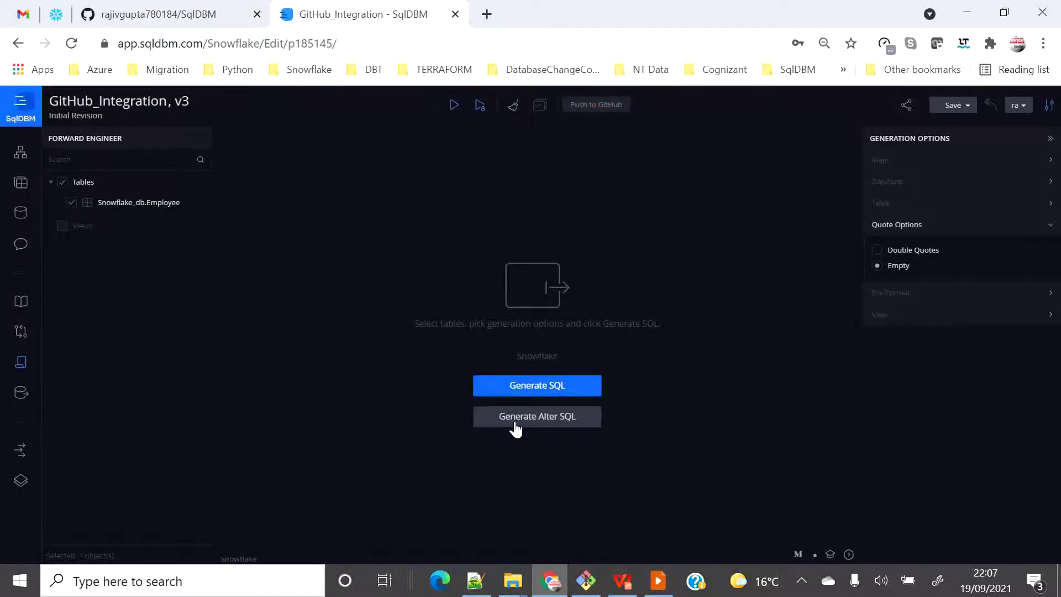
left_click(547, 391)
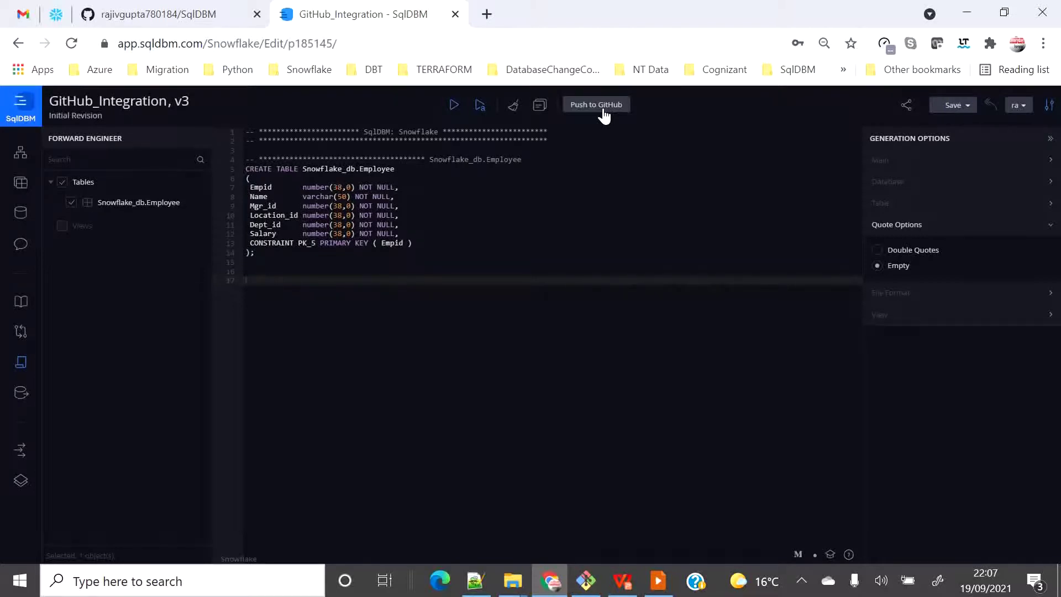
left_click(526, 160)
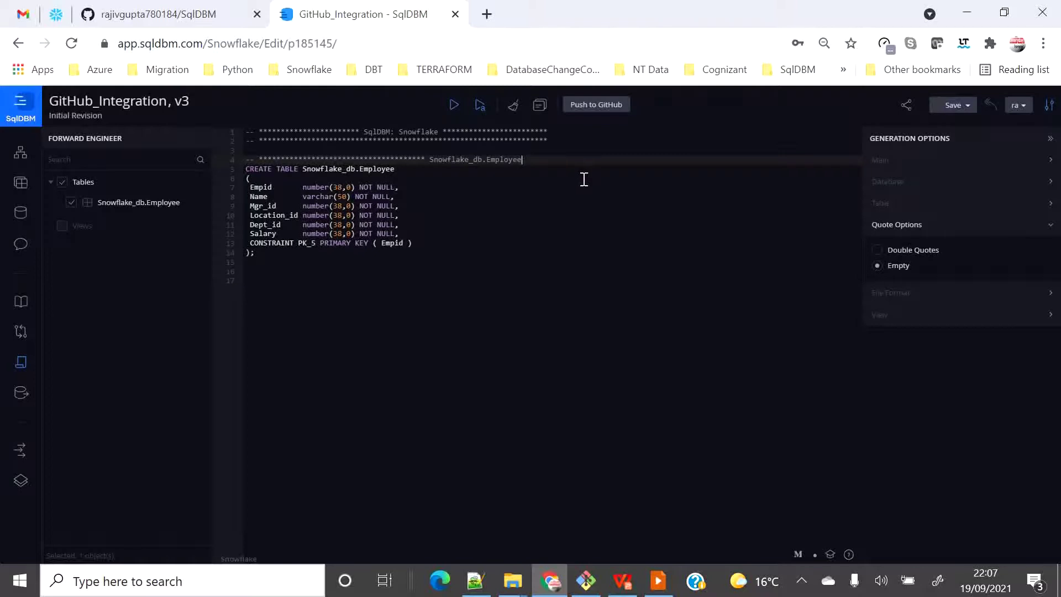
left_click(601, 107)
left_click(602, 106)
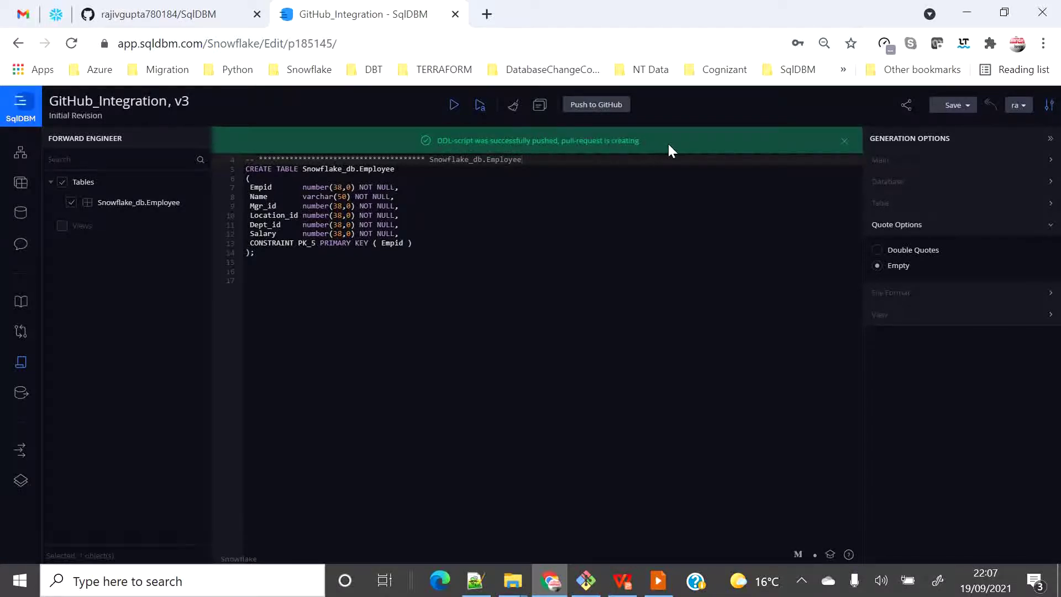
- Switch to the SqlDBM repository on GitHub and open the pull request generated for GitHub_Integration
left_click(159, 7)
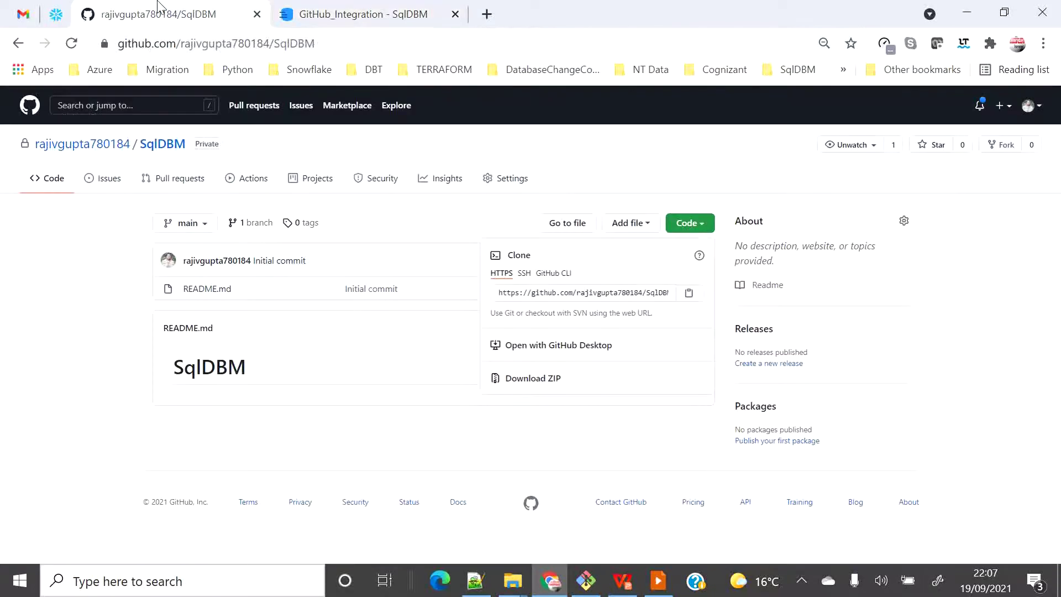
left_click(186, 187)
left_click(186, 187)
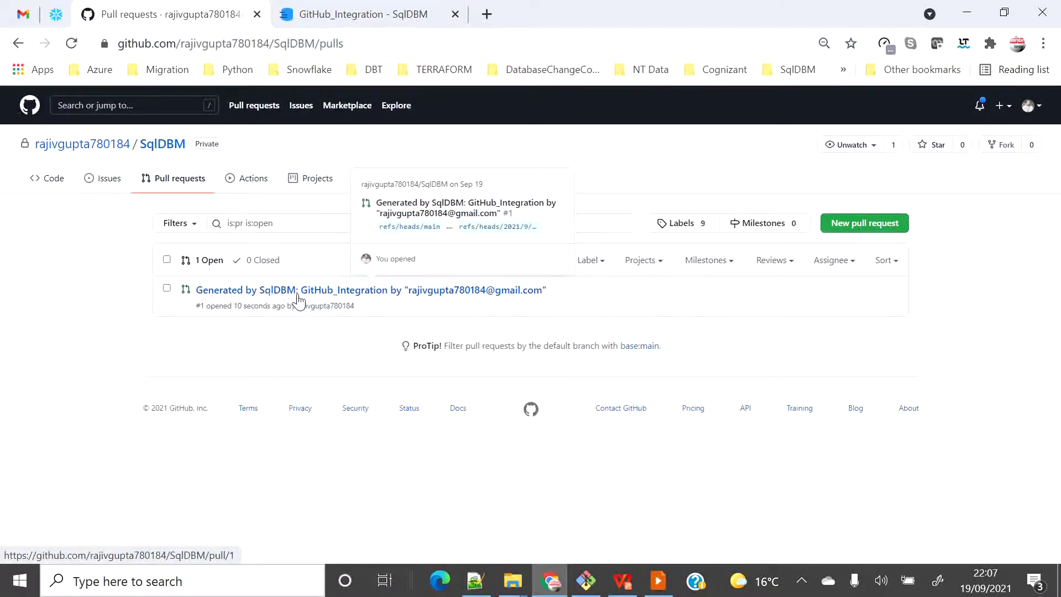
mouse_move(529, 302)
left_click(288, 293)
- Review the pull request's continuous integration status, branch conflict check and merge options
scroll(521, 355, "down", 4)
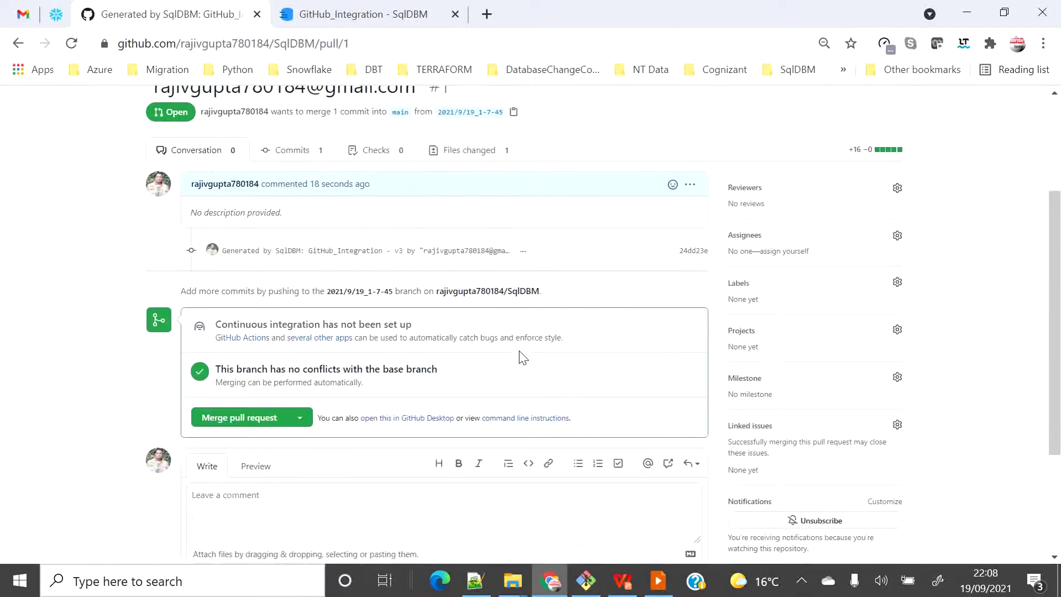
left_click_drag(215, 285, 462, 291)
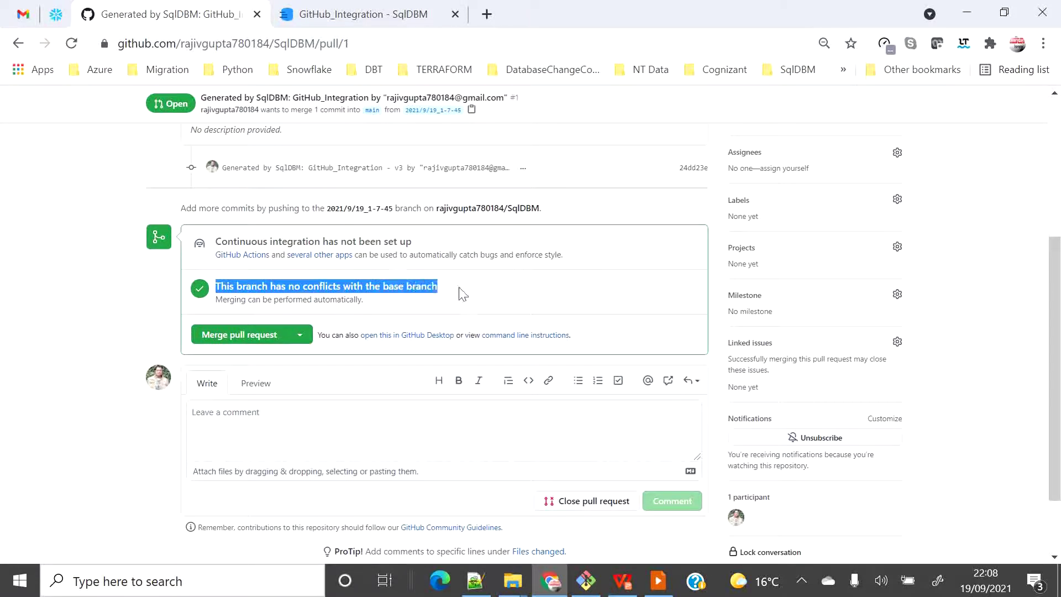
left_click(220, 239)
left_click_drag(220, 239, 447, 246)
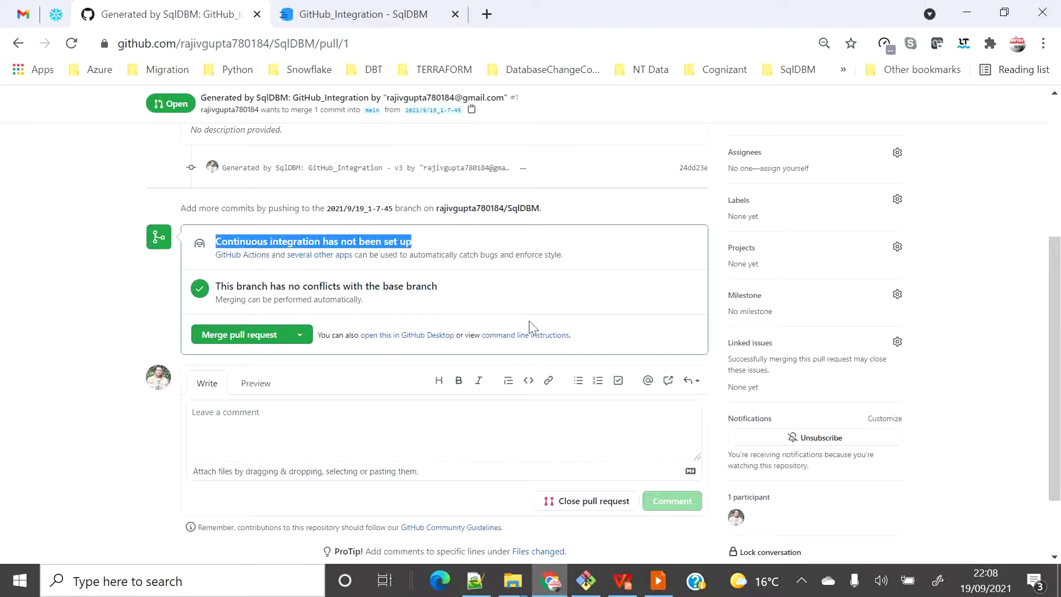
scroll(518, 318, "down", 2)
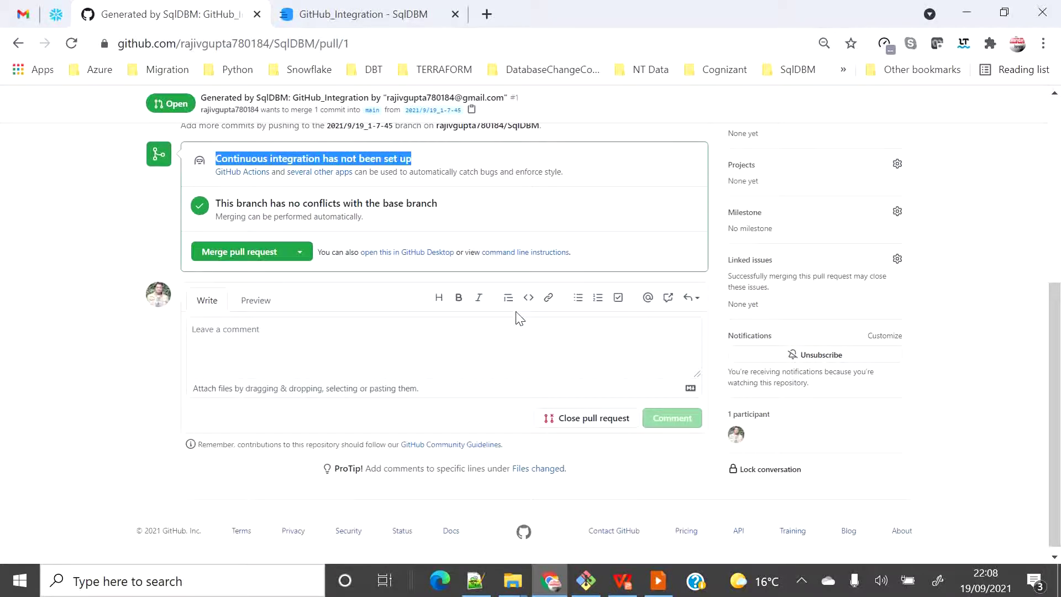
scroll(445, 341, "up", 3)
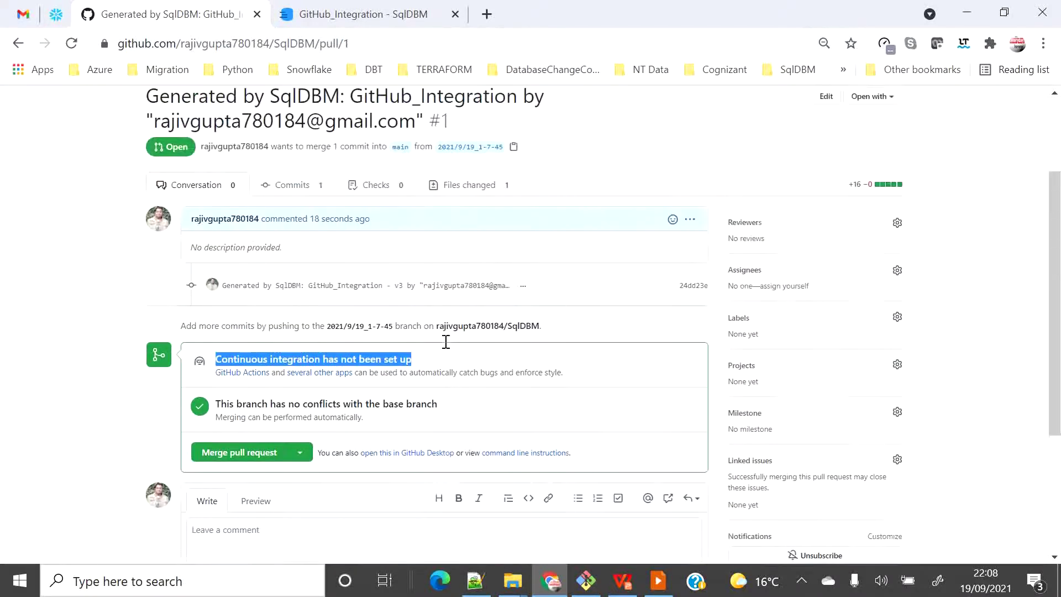
- Review the pull request's commit list and the CREATE TABLE script for Snowflake_db.Employee in its changed file
scroll(445, 341, "up", 1)
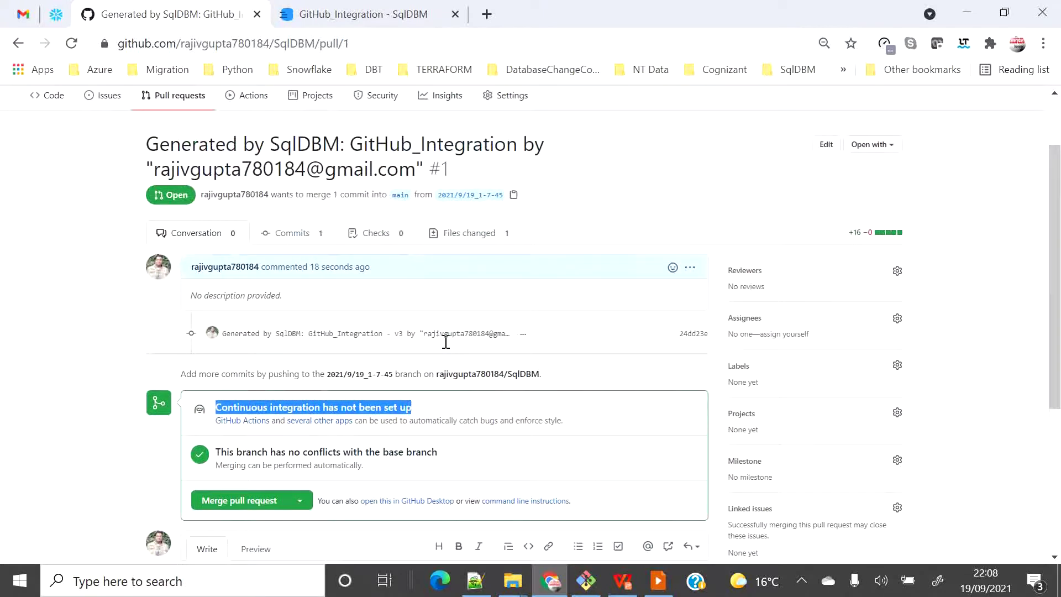
left_click(309, 235)
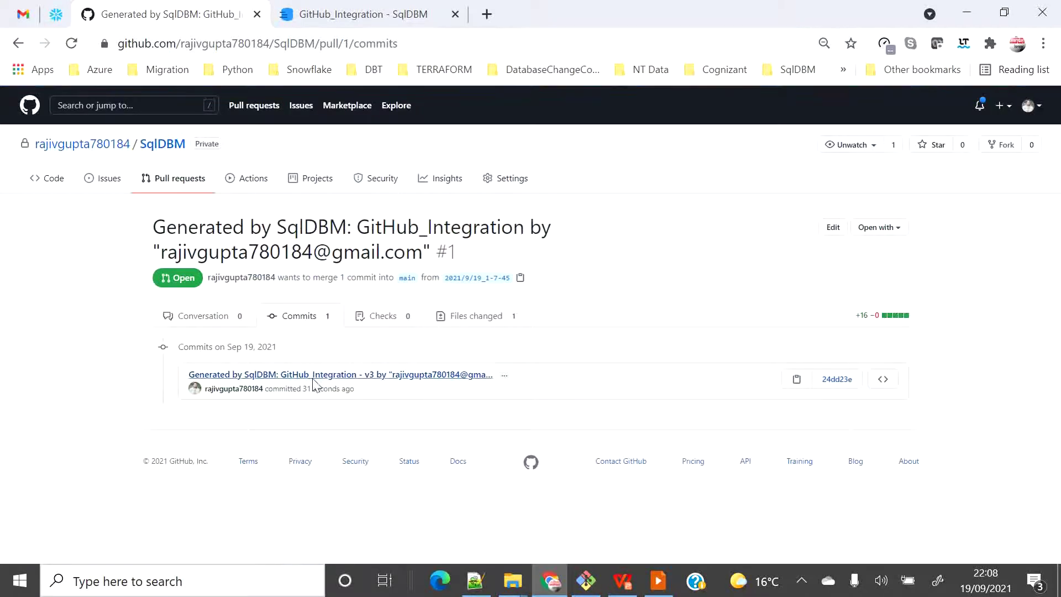
left_click(479, 317)
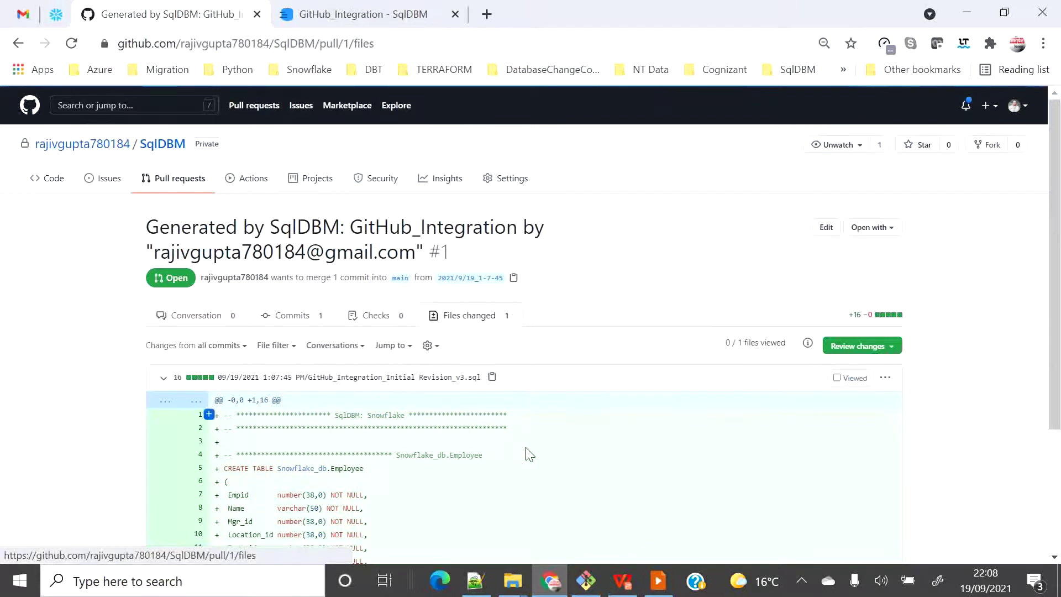
scroll(483, 446, "down", 3)
left_click_drag(248, 418, 220, 287)
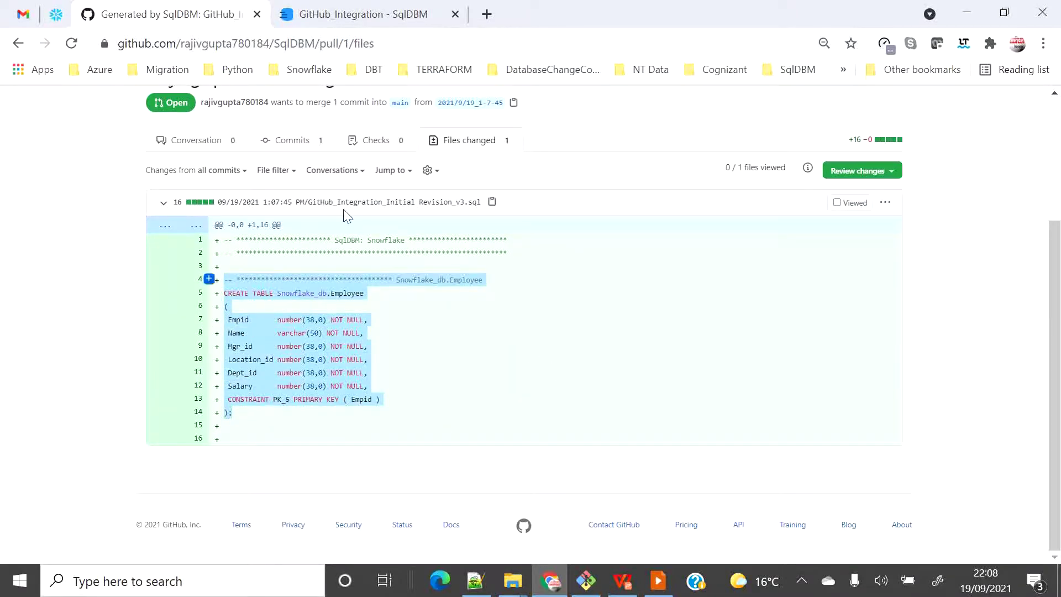
- Open the GitHub_Integration v3 commit in the pull request and examine its SQL changes
left_click(289, 141)
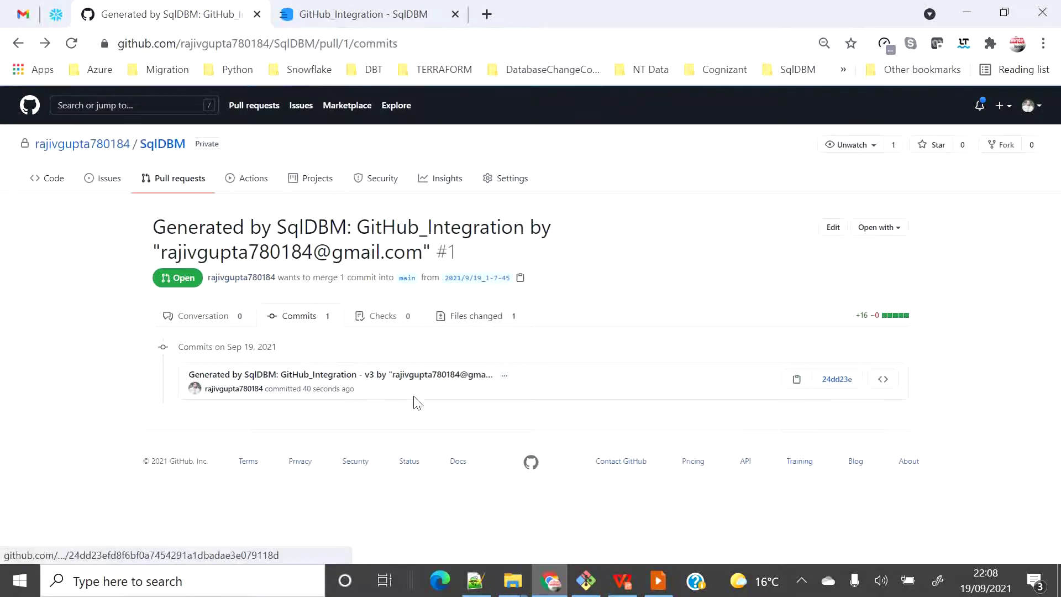
left_click(372, 374)
scroll(585, 400, "down", 5)
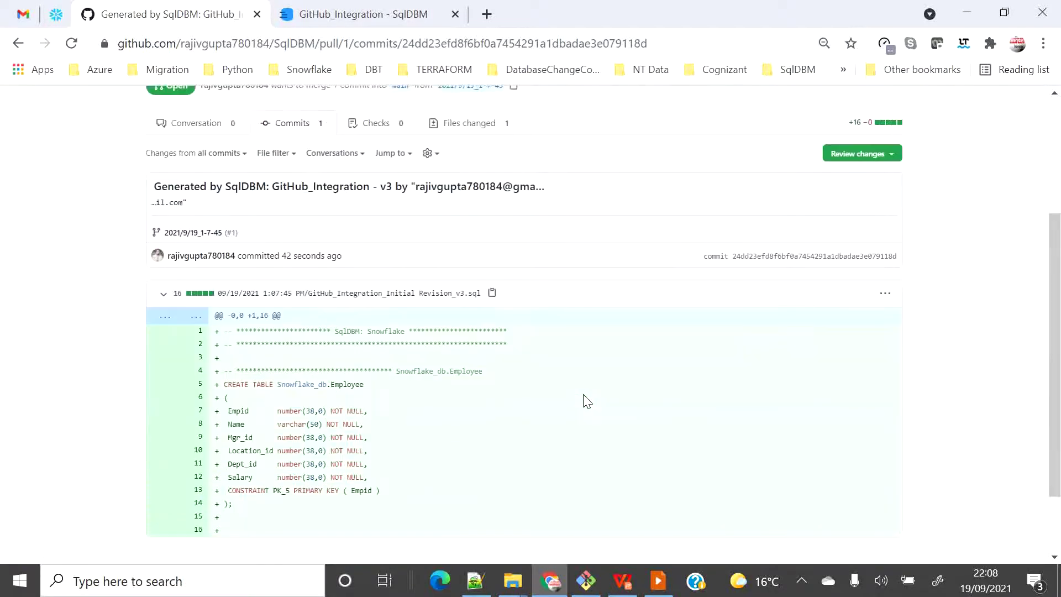
scroll(387, 330, "up", 5)
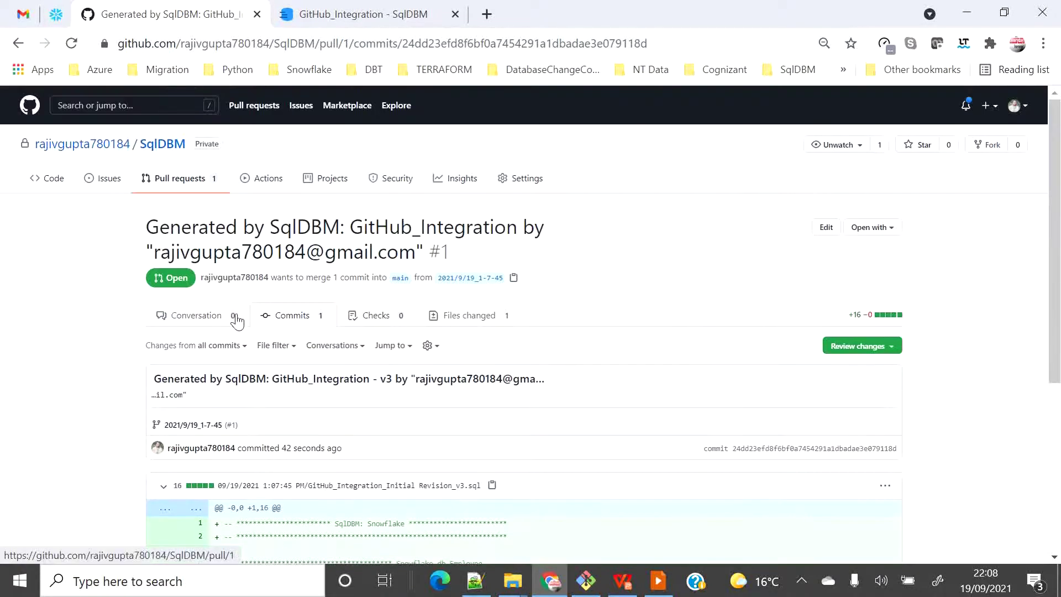
- Reopen the GitHub_Integration pull request from the repository's pull request list and merge it into main, confirming the merge
left_click(199, 316)
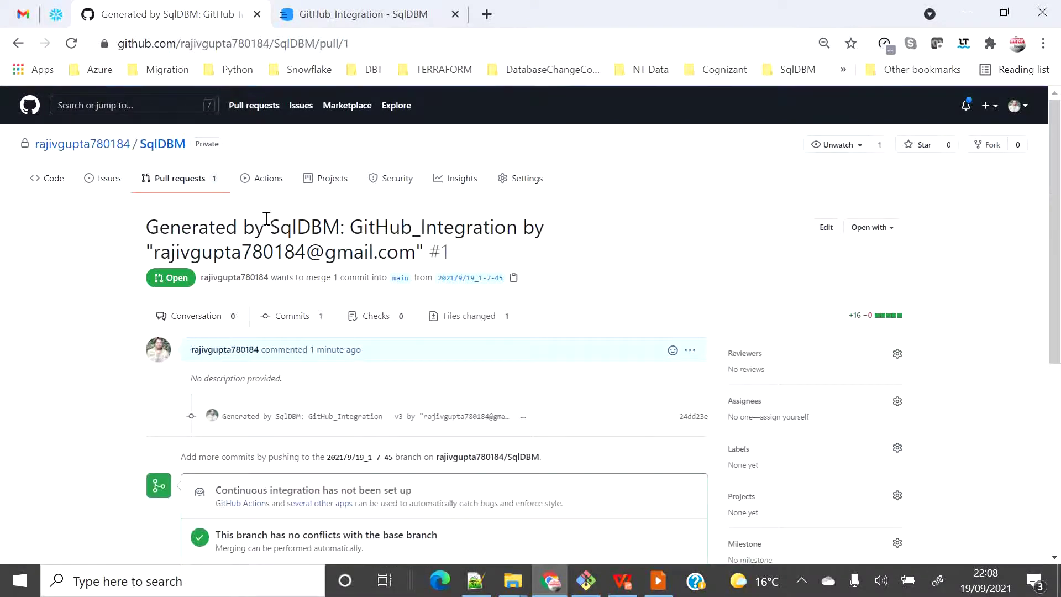
left_click(182, 180)
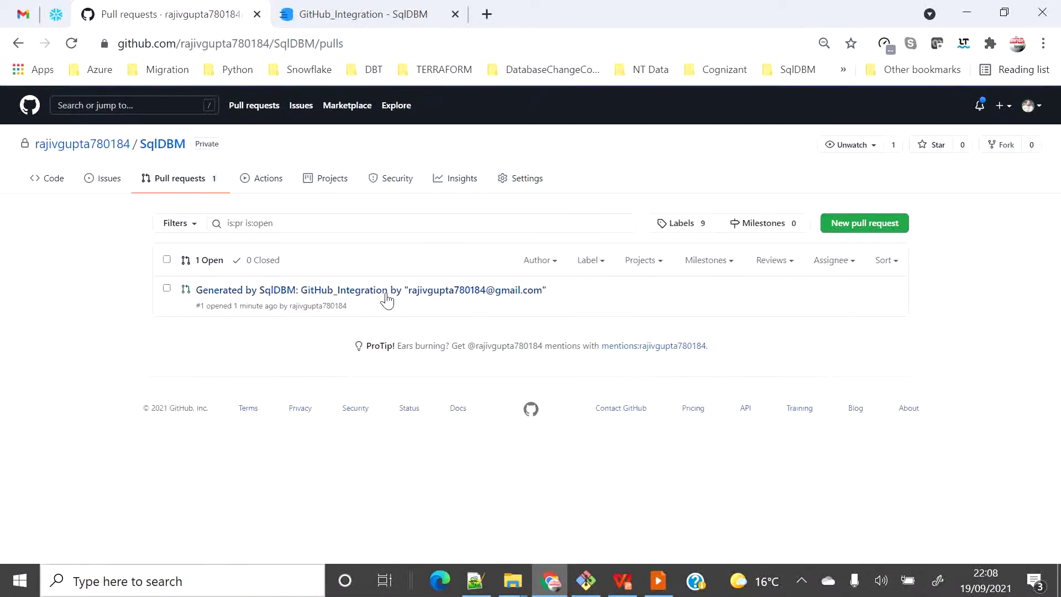
left_click(383, 291)
scroll(247, 379, "down", 3)
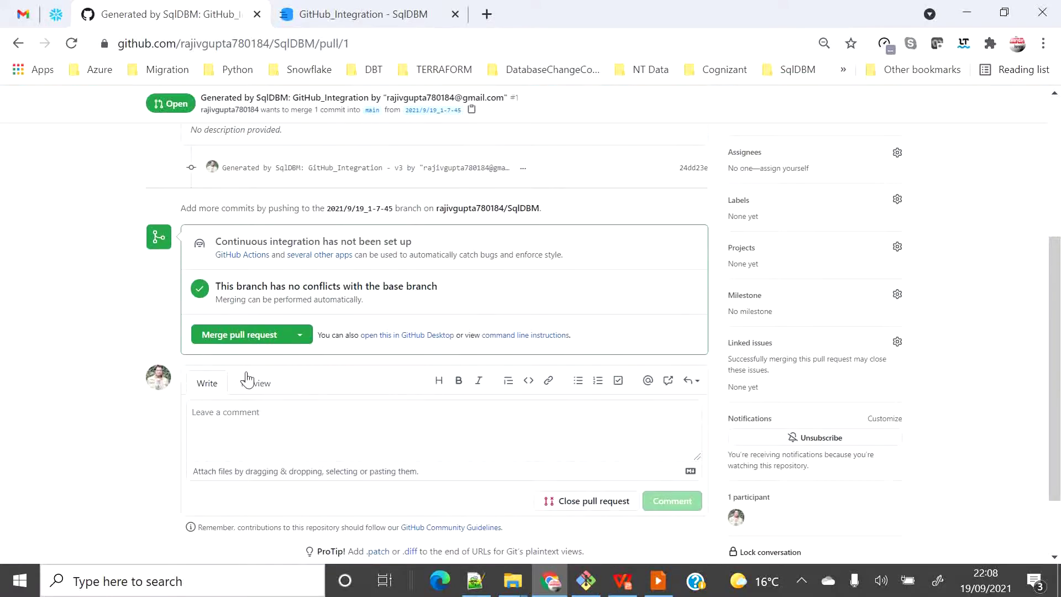
left_click(237, 340)
left_click(246, 321)
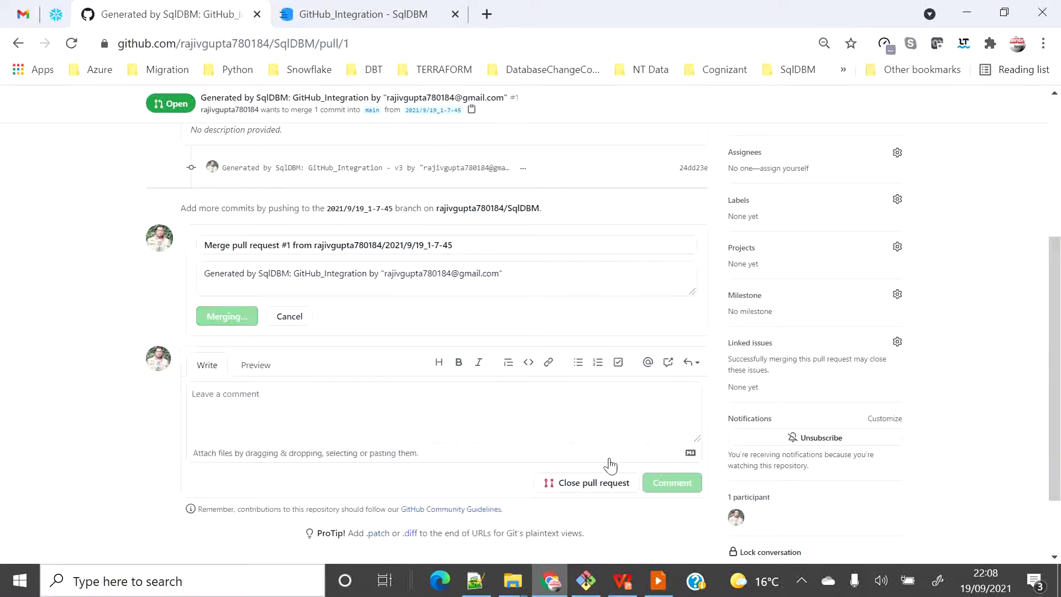
scroll(603, 459, "up", 5)
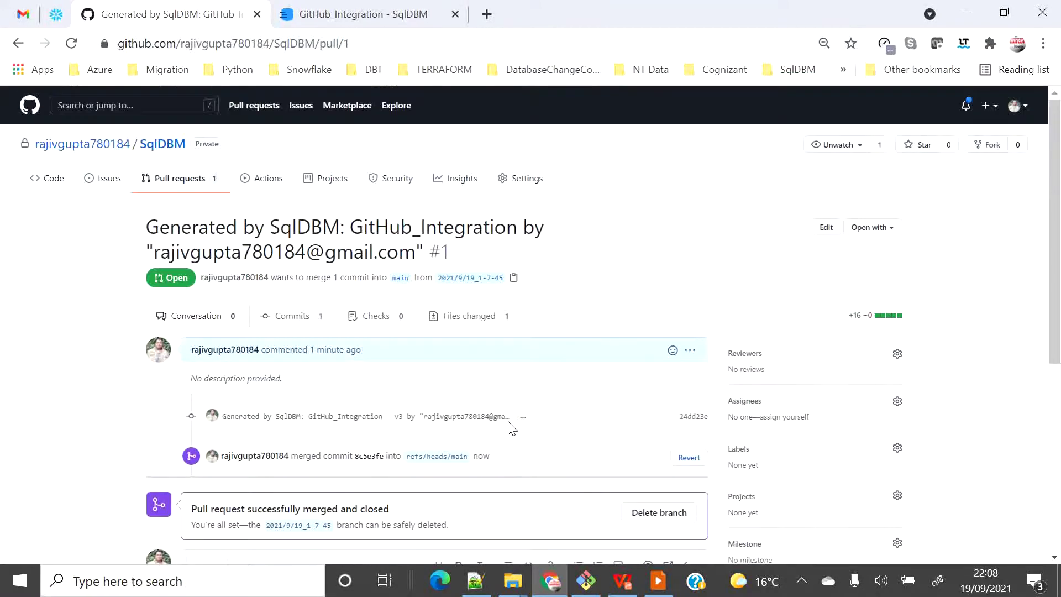
- Open GitHub_Integration_Initial Revision_v3.sql from the dated folder on the main branch, checking its name against the SqlDBM project name
left_click(54, 182)
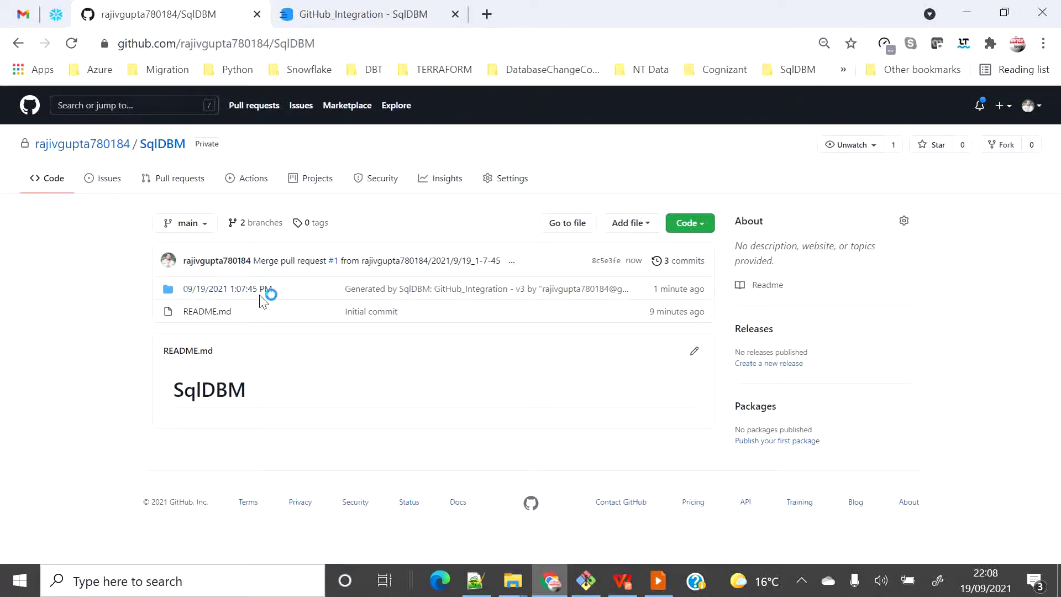
left_click(234, 294)
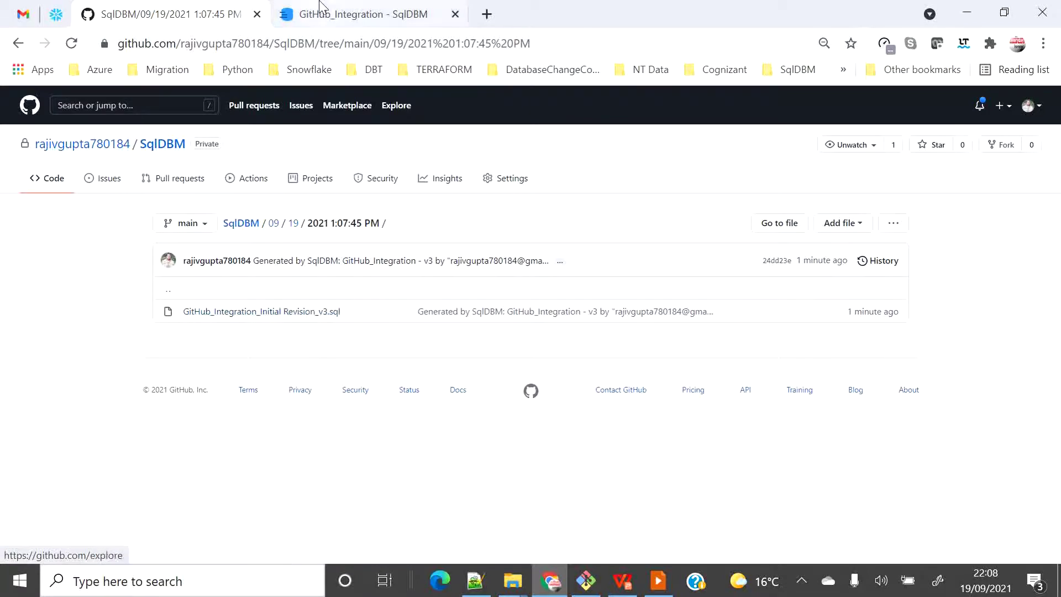
left_click(359, 15)
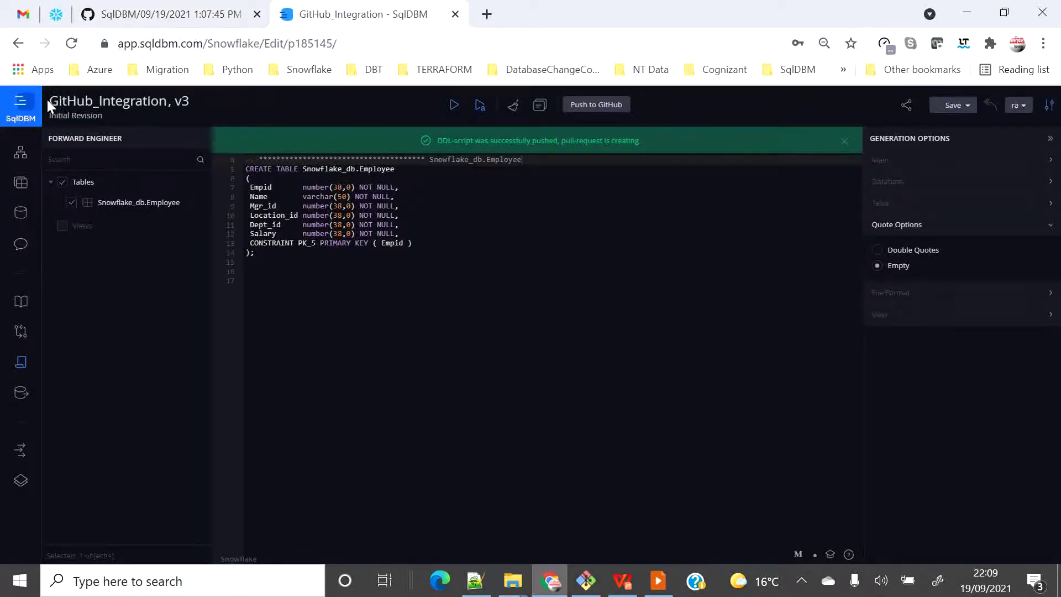
left_click_drag(48, 100, 167, 100)
left_click(169, 18)
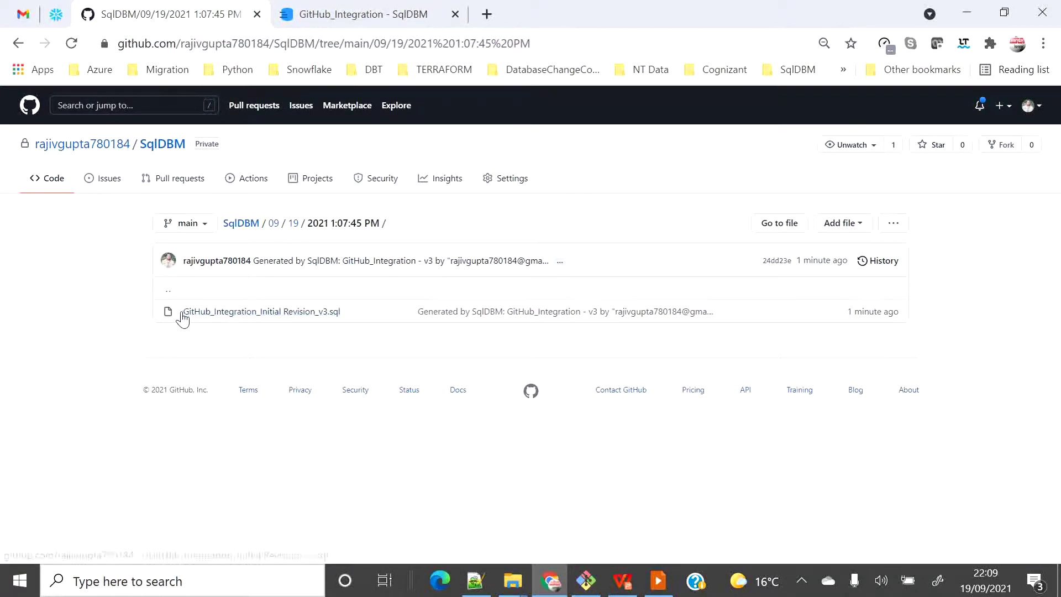
left_click_drag(182, 311, 365, 317)
left_click(296, 313)
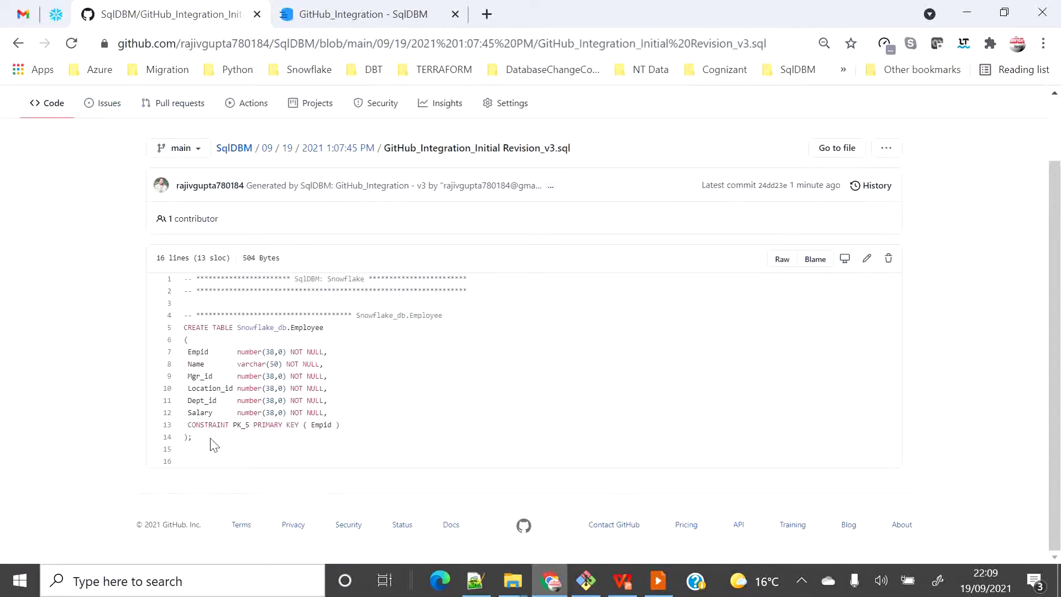
- Compare the merged Employee table script on GitHub with the generated DDL in SqlDBM
left_click_drag(214, 445, 172, 279)
left_click(396, 13)
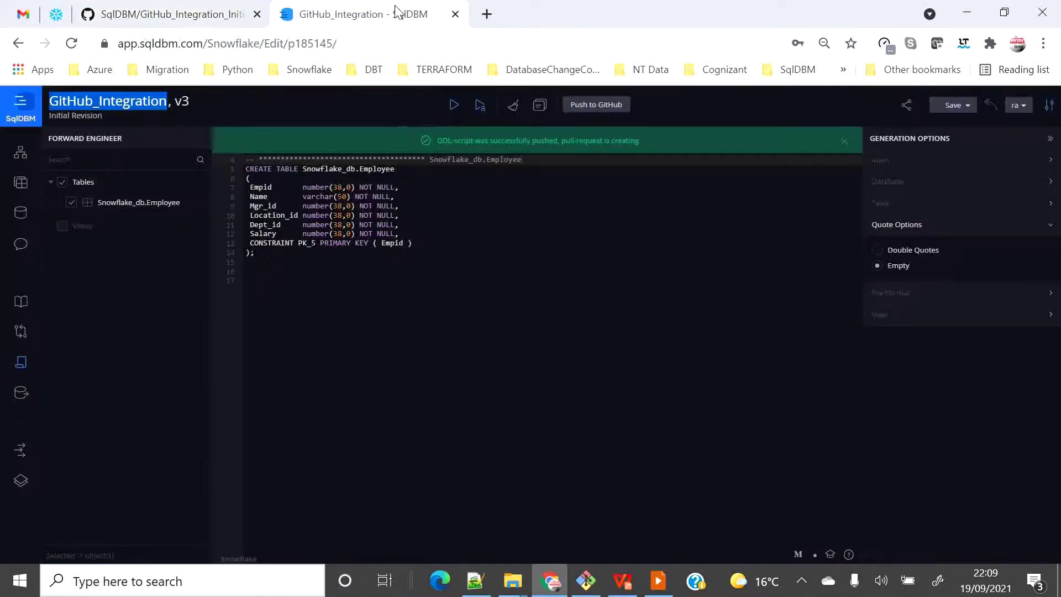
left_click(166, 11)
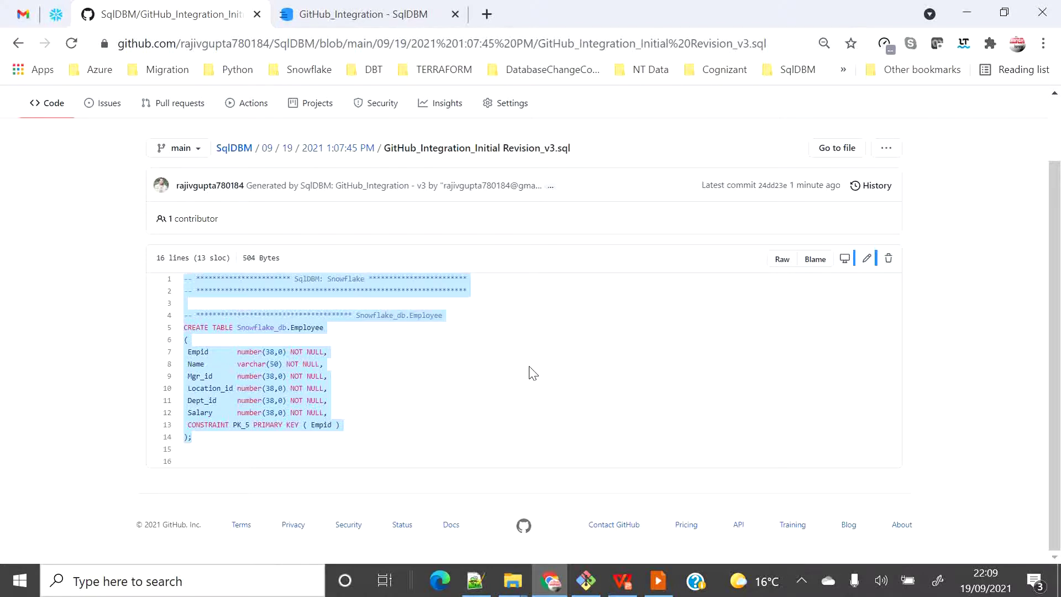
- Switch to SqlDBM, leave the project for the dashboard, and open the account's Integrations settings to review the GitHub setup
left_click(355, 12)
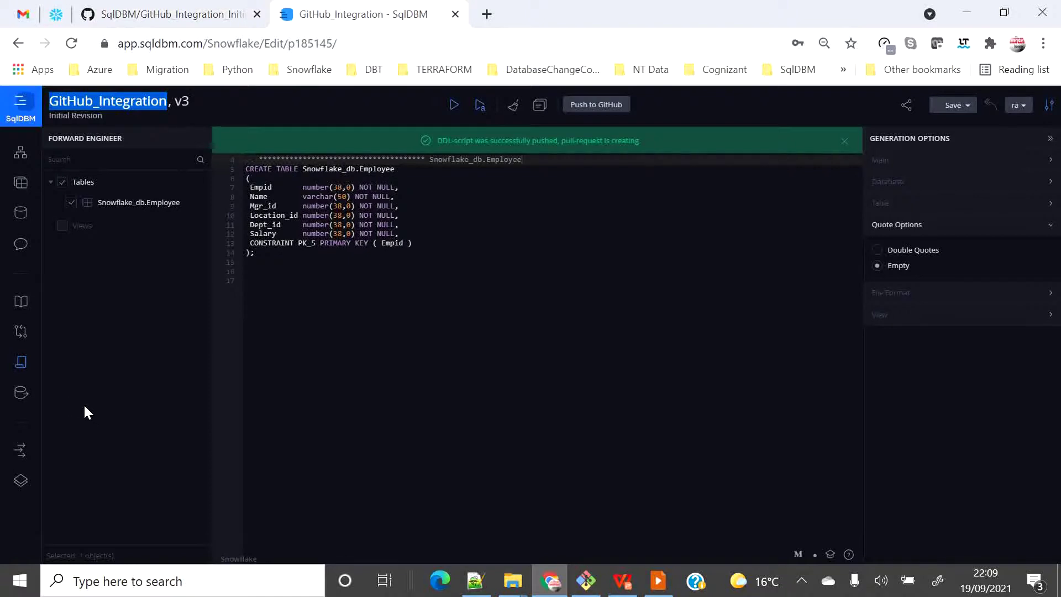
left_click(23, 114)
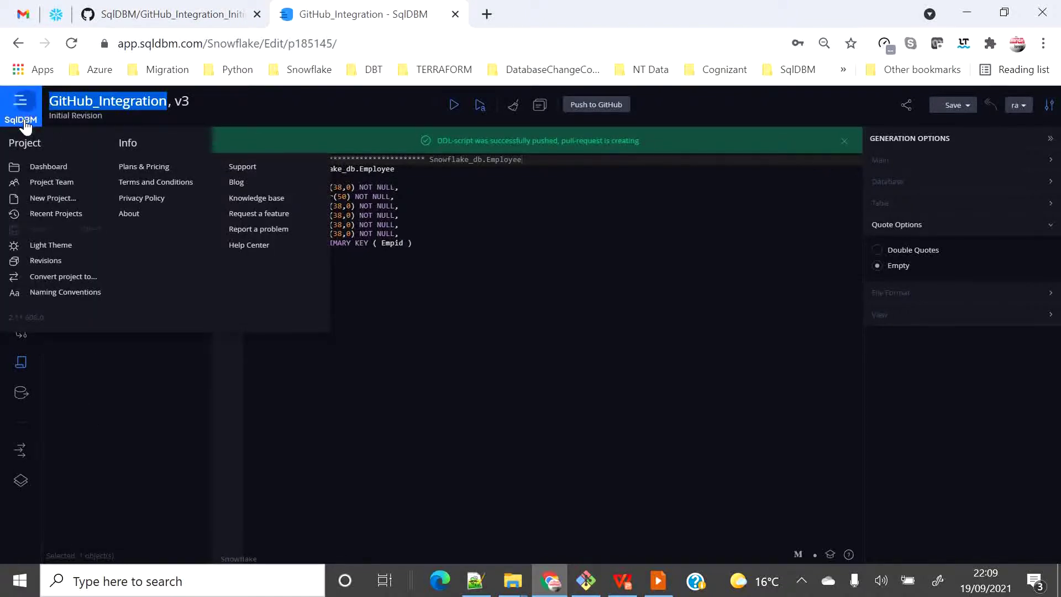
left_click(41, 171)
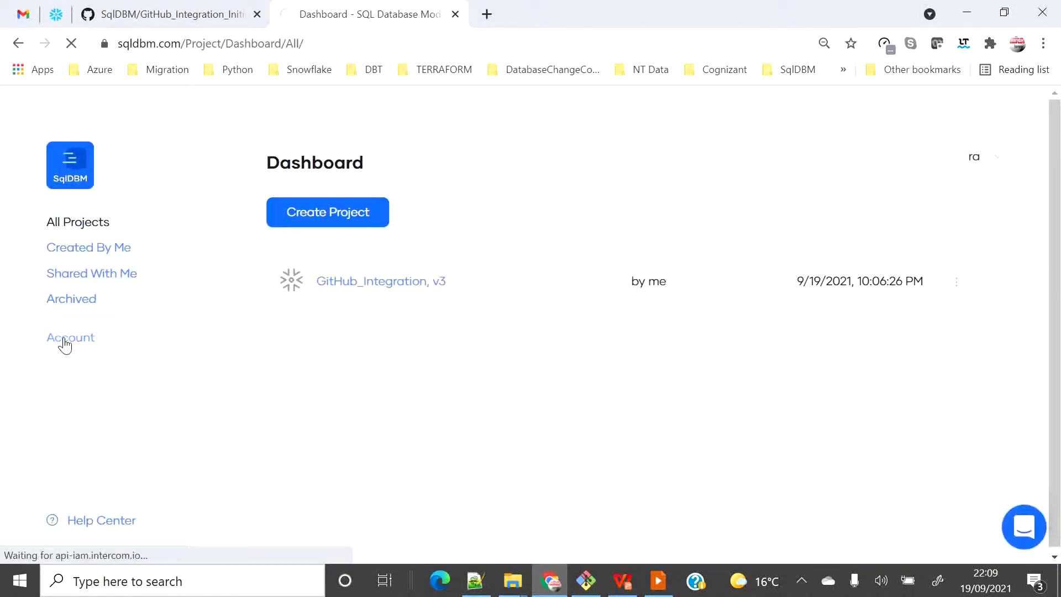
left_click(65, 342)
left_click(83, 326)
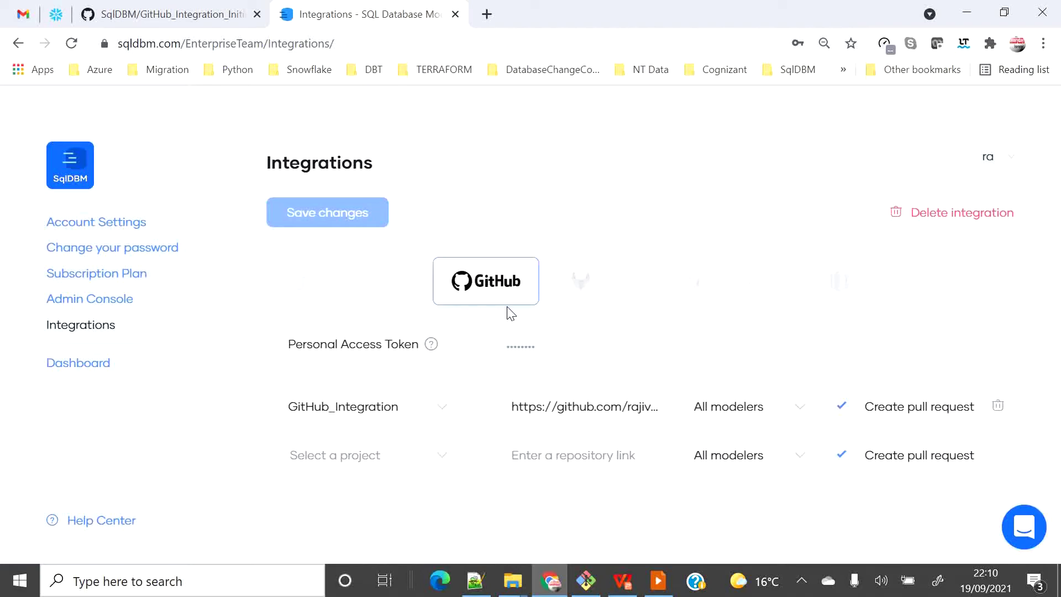
- Switch to the running presentation slideshow at the DEMO slide
left_click(658, 580)
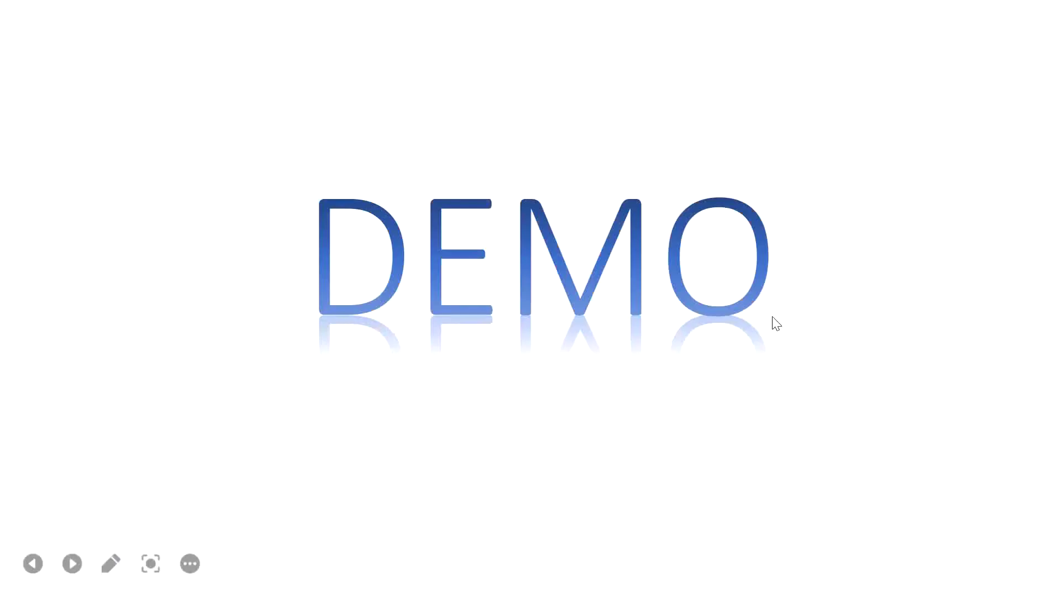